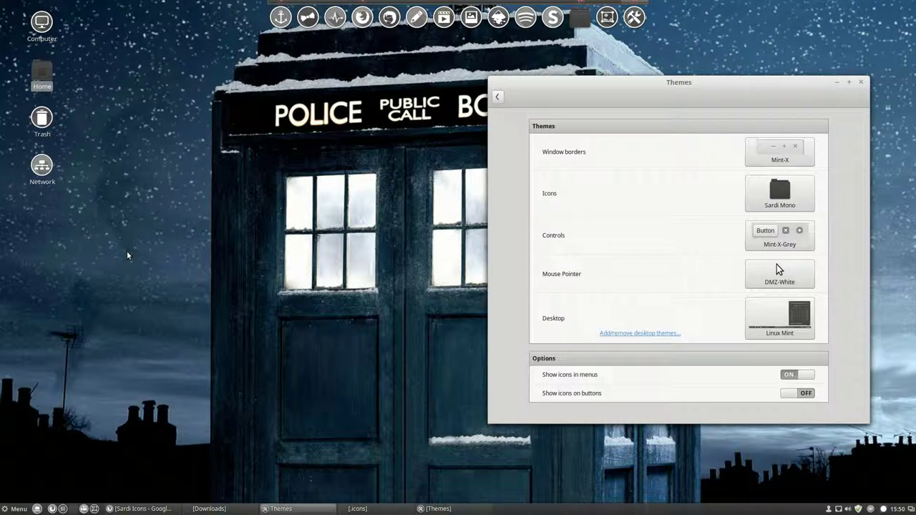
Set the icon theme to Sardi Mono, check the icons in the application menu, and minimize the Themes window
click(783, 192)
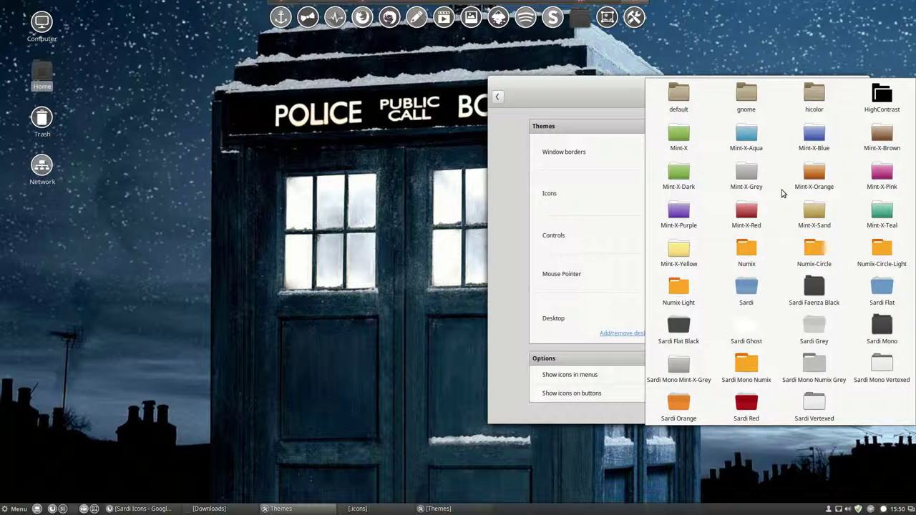
click(877, 326)
click(14, 509)
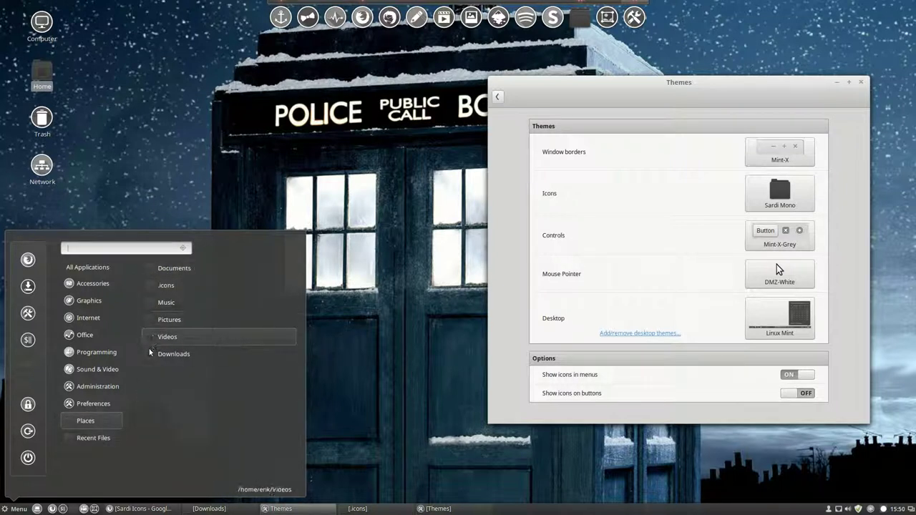
click(133, 159)
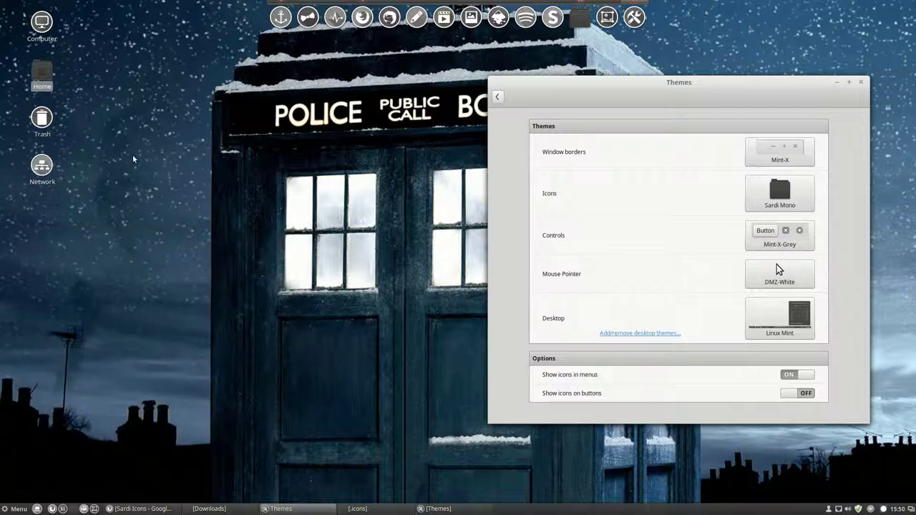
click(838, 84)
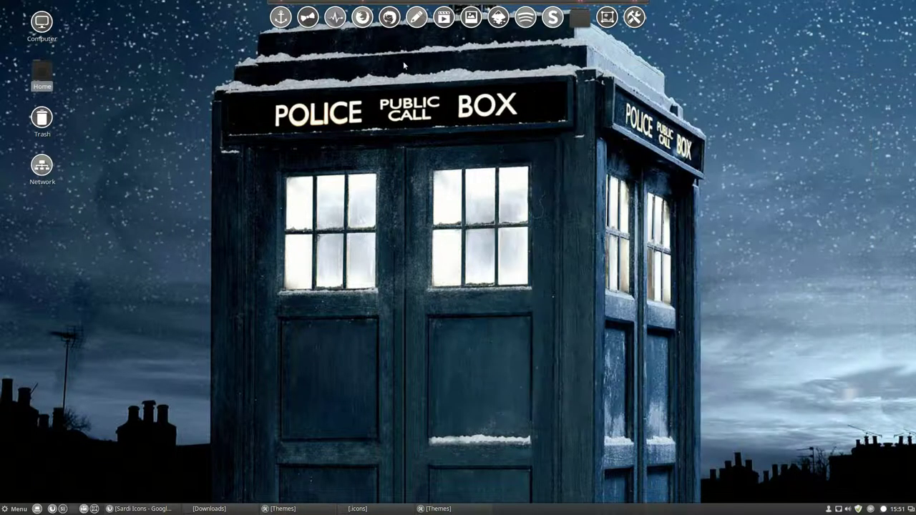
Open the home folder in a single file window and go to its .icons folder
double_click(42, 75)
double_click(42, 75)
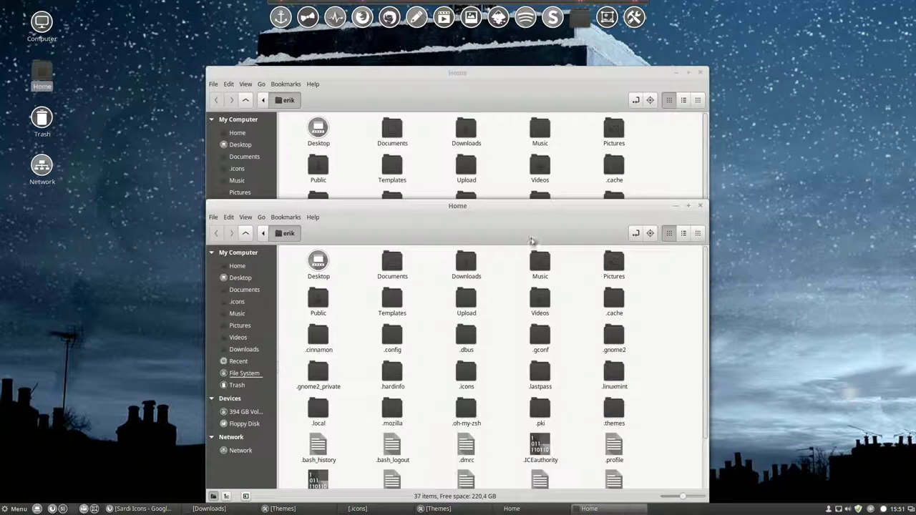
click(701, 205)
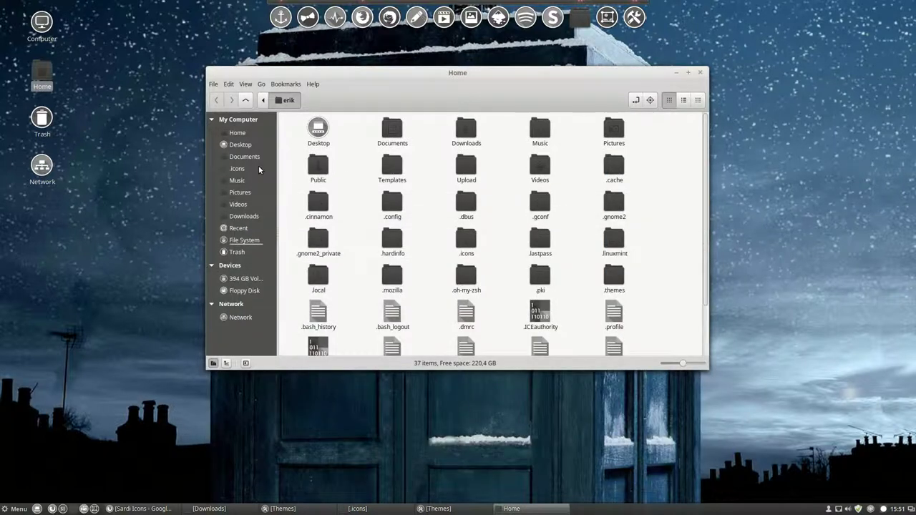
click(259, 169)
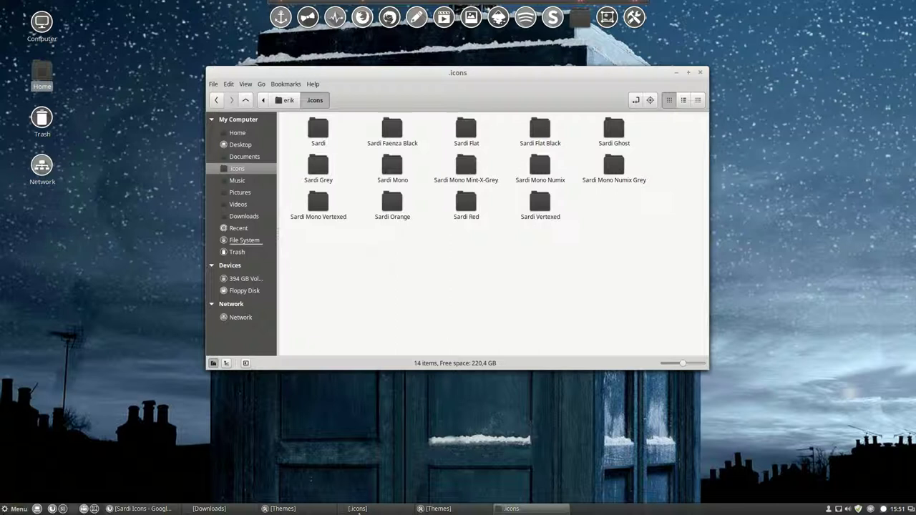
Review the available icon themes in the Themes section of System Settings, and close the settings window
click(16, 509)
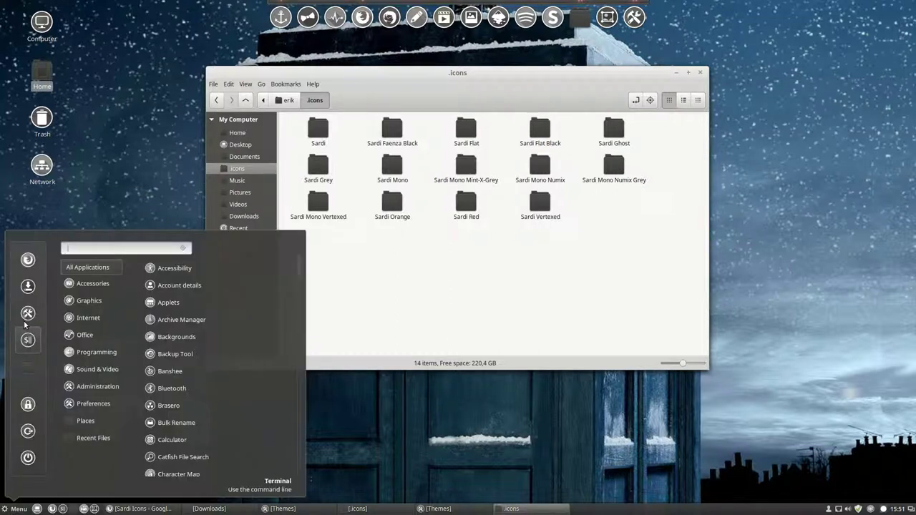
click(485, 233)
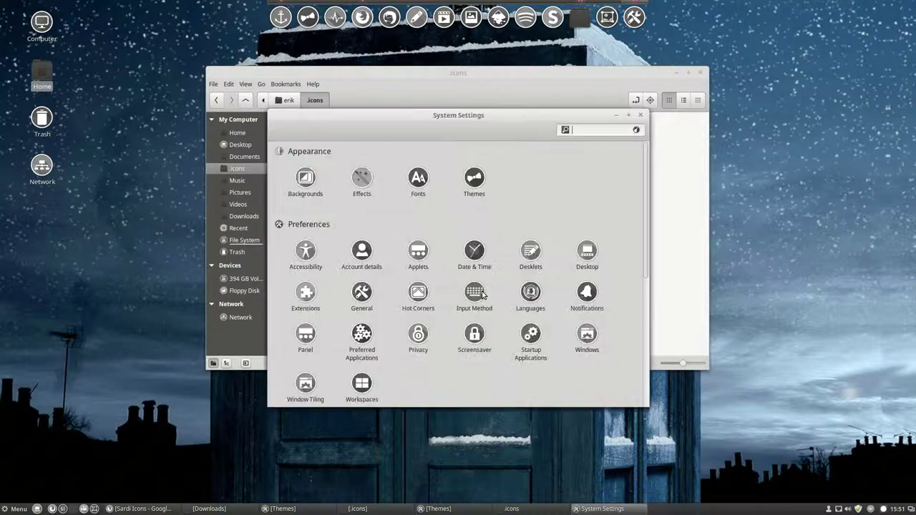
click(477, 181)
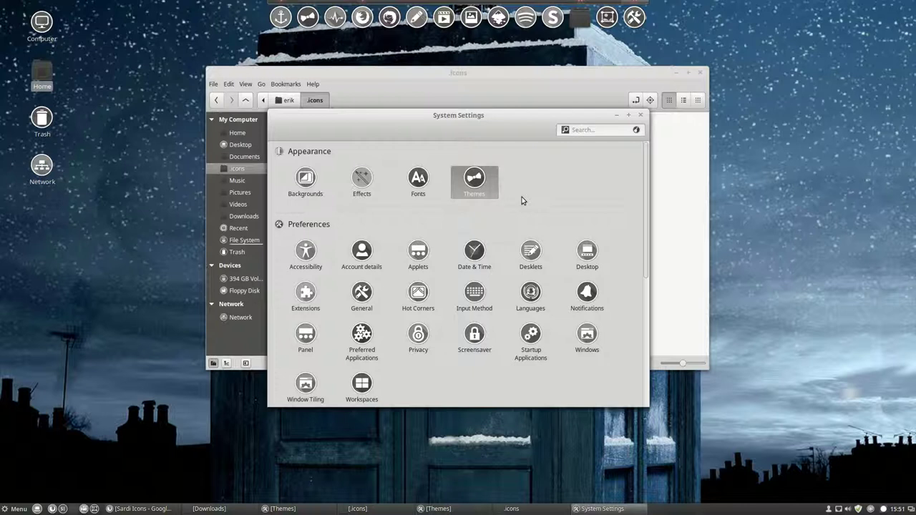
click(559, 228)
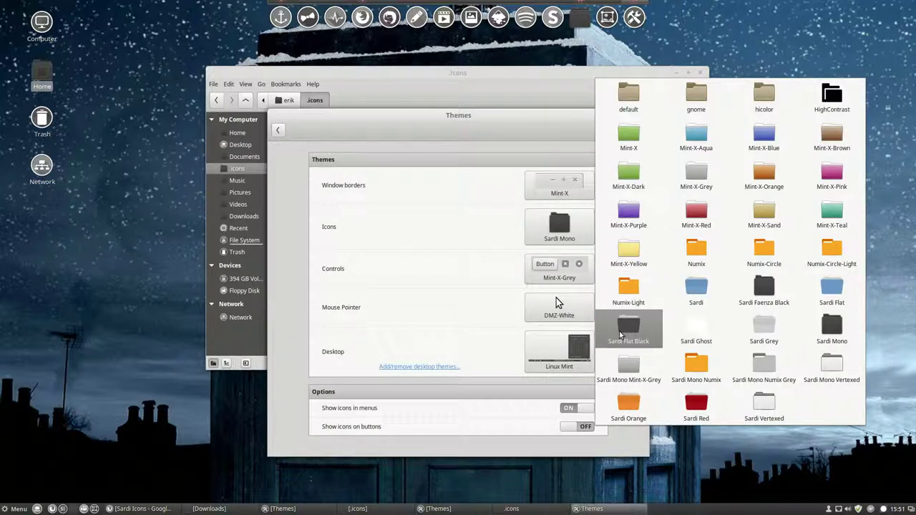
click(521, 132)
click(640, 117)
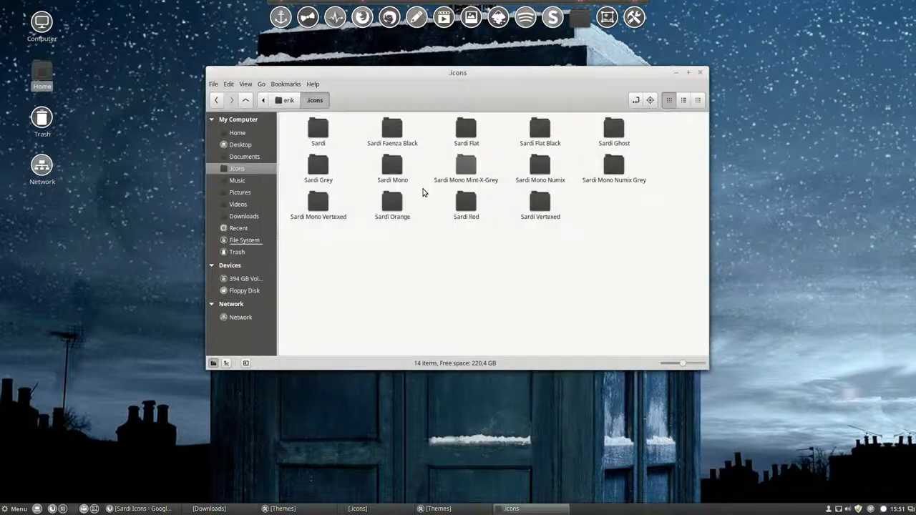
Copy the places folder from Sardi Flat Black's scalable folder onto the desktop and move the copy away from the other desktop icons
double_click(536, 135)
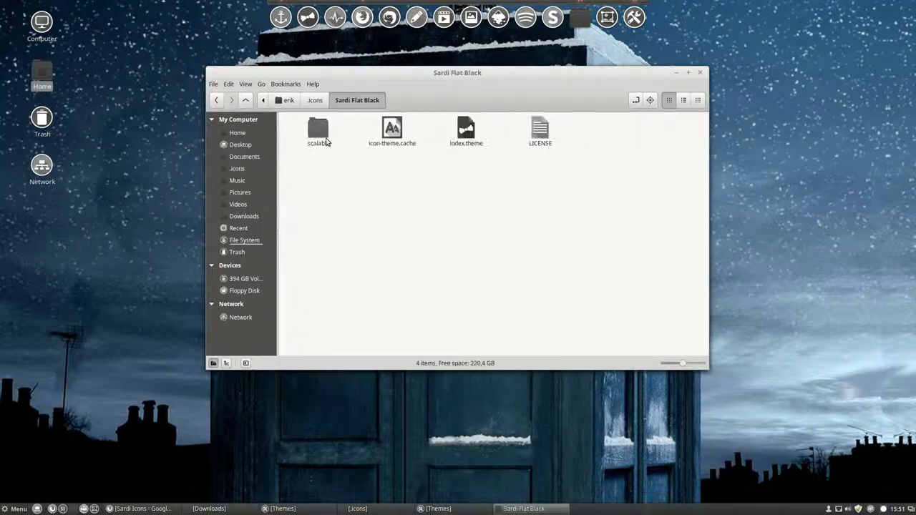
double_click(319, 135)
double_click(319, 132)
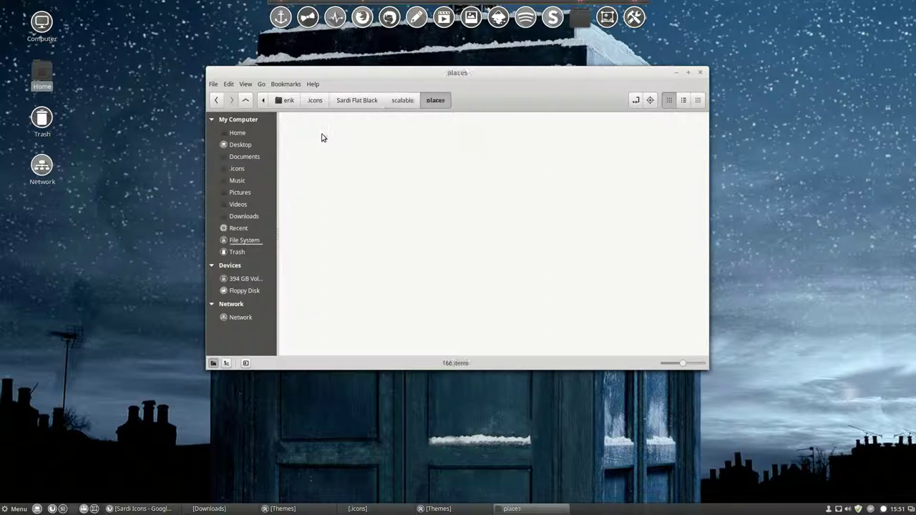
click(402, 102)
drag(318, 134, 118, 252)
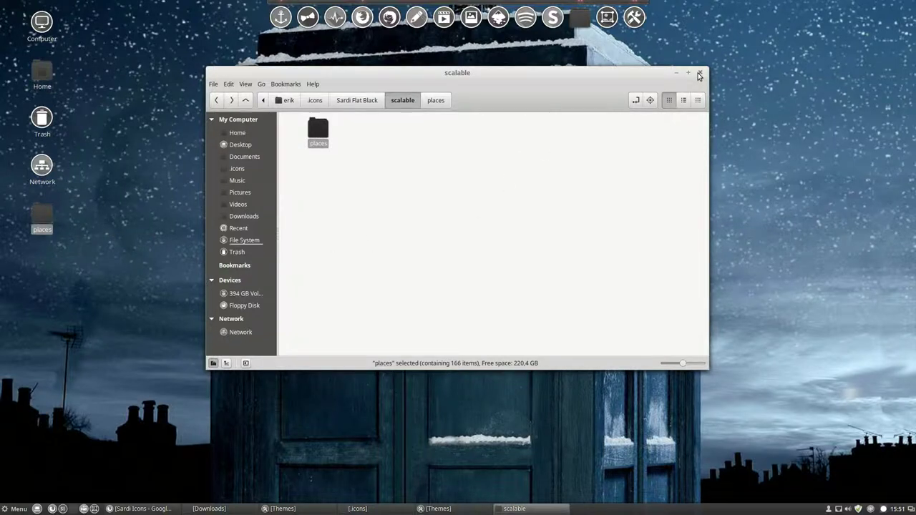
click(700, 76)
drag(41, 215, 334, 229)
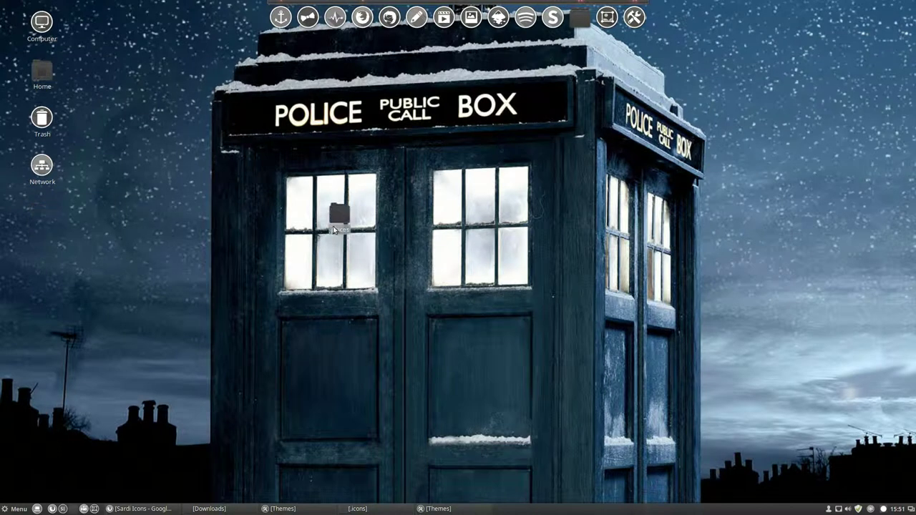
Open the copied places folder on the desktop and look through all of its SVG icons
double_click(341, 216)
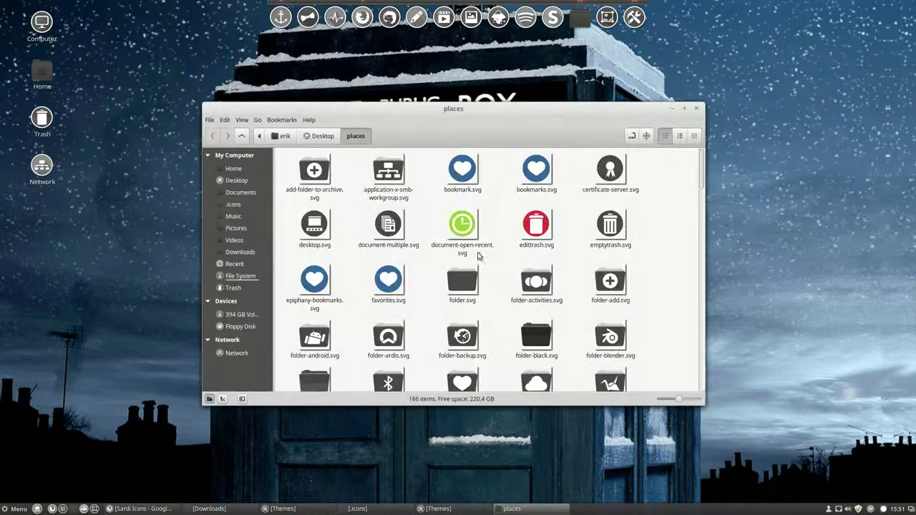
scroll(587, 247, down, 10)
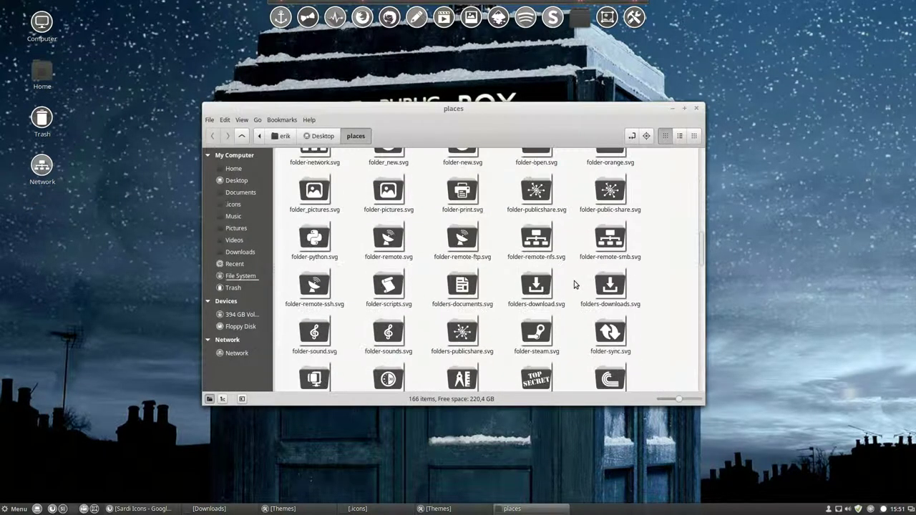
scroll(573, 292, down, 3)
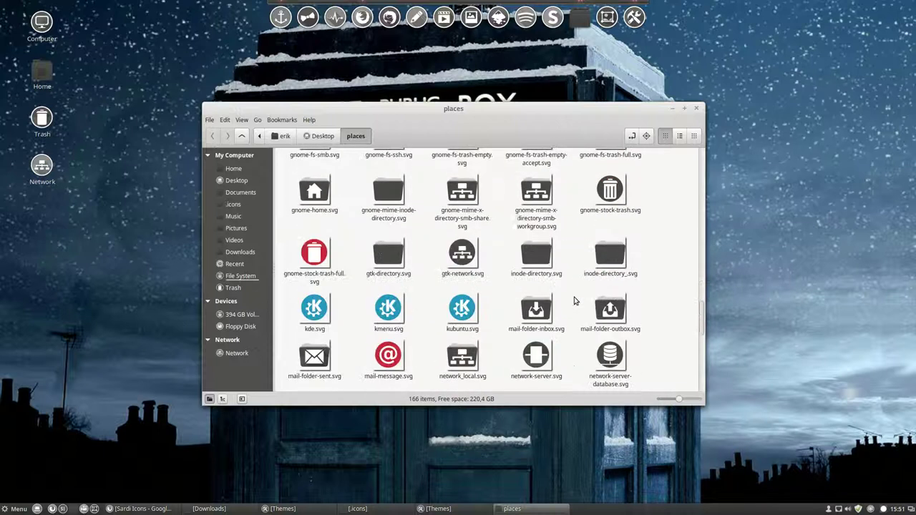
scroll(575, 301, down, 4)
scroll(573, 308, down, 3)
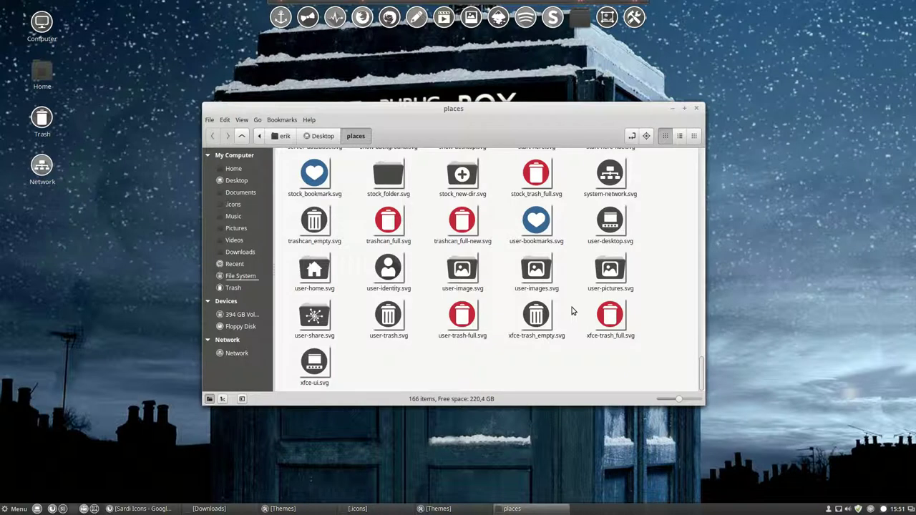
scroll(573, 312, up, 10)
scroll(573, 311, up, 10)
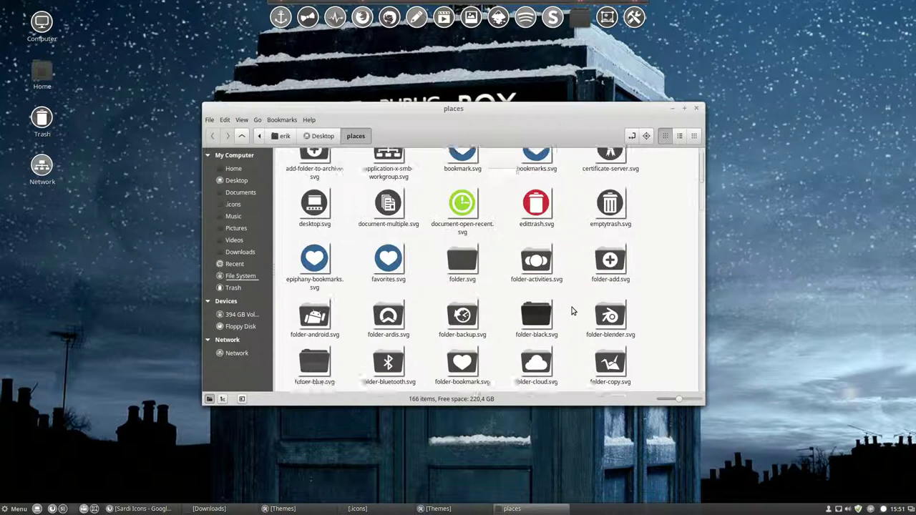
scroll(573, 312, up, 1)
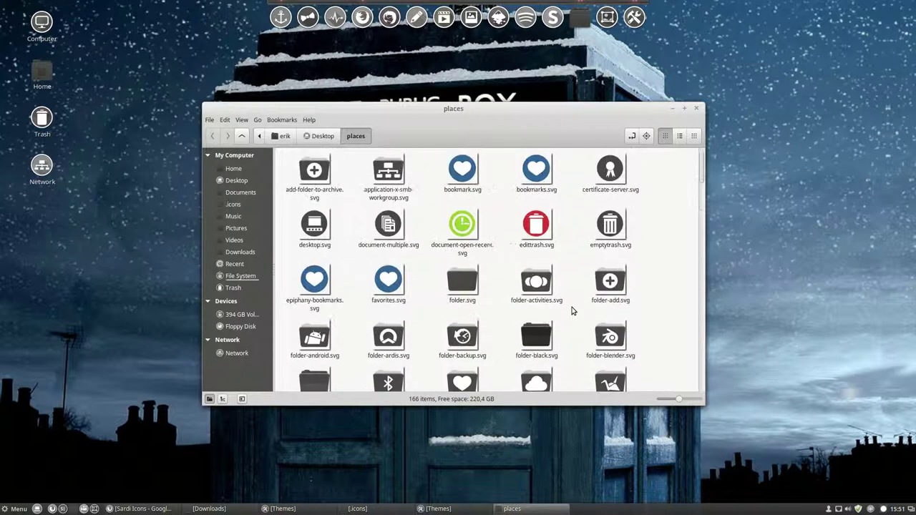
Open add-folder-to-archive.svg in Inkscape, select the folder group and maximize the window
click(390, 175)
click(326, 176)
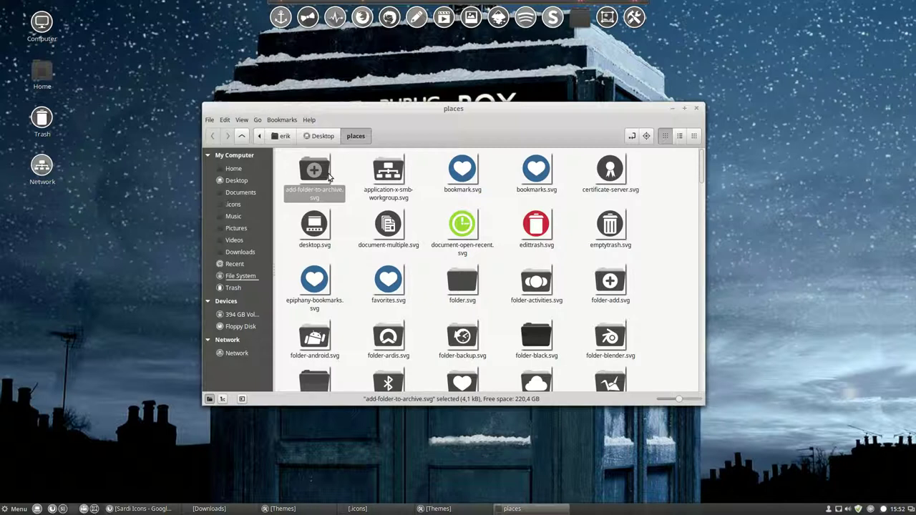
right_click(324, 176)
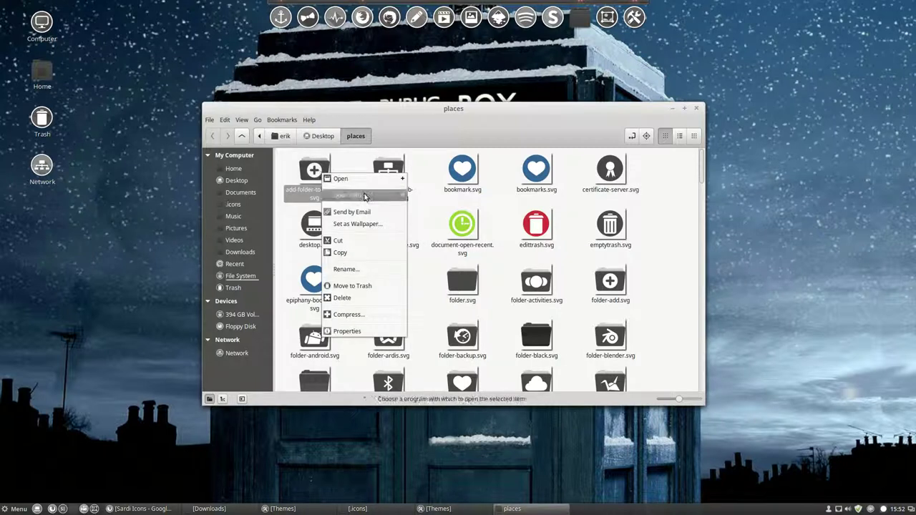
mouse_move(367, 195)
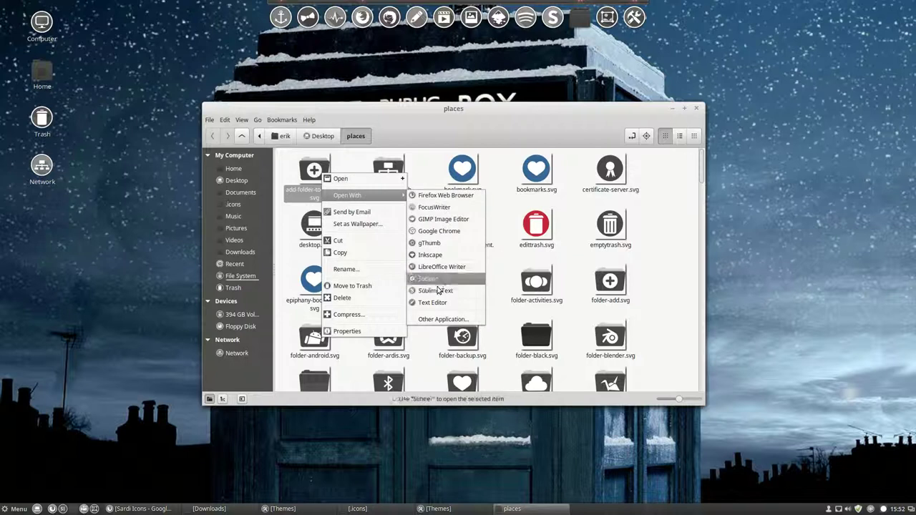
click(431, 256)
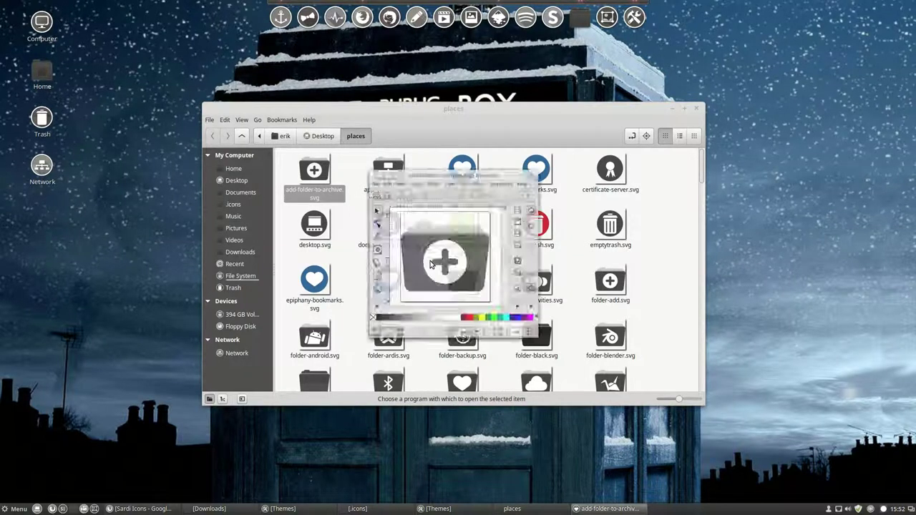
click(187, 147)
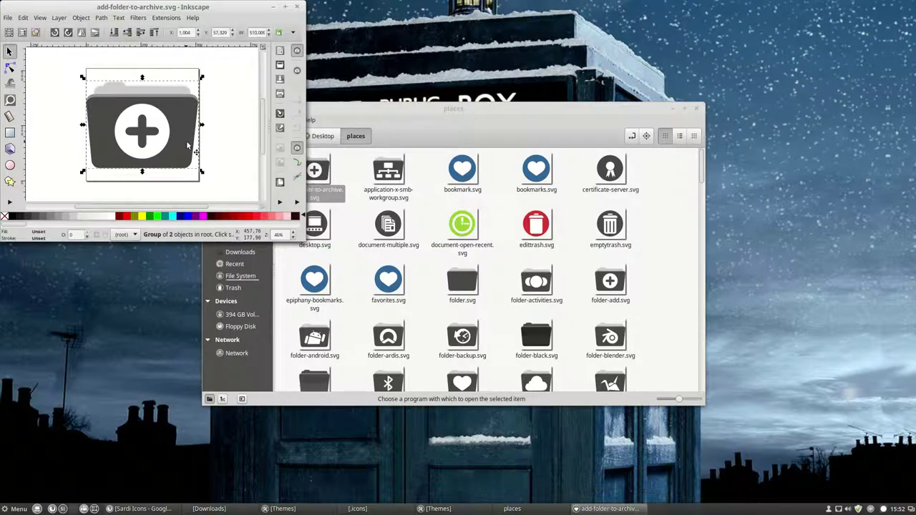
click(285, 6)
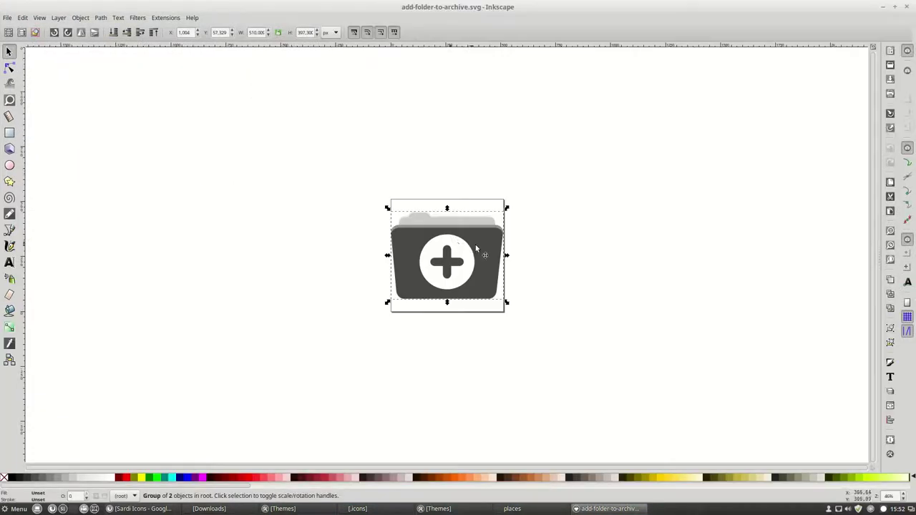
Try moving the grouped folder shape slightly upward on the page, and undo the move
scroll(475, 255, up, 2)
ctrl+scroll(473, 263, down, 1)
ctrl+scroll(471, 264, up, 3)
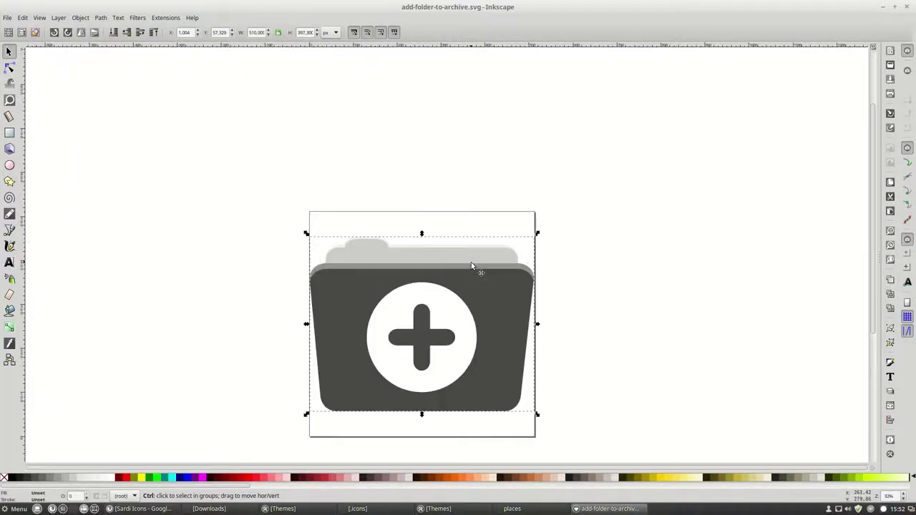
drag(488, 293, 484, 294)
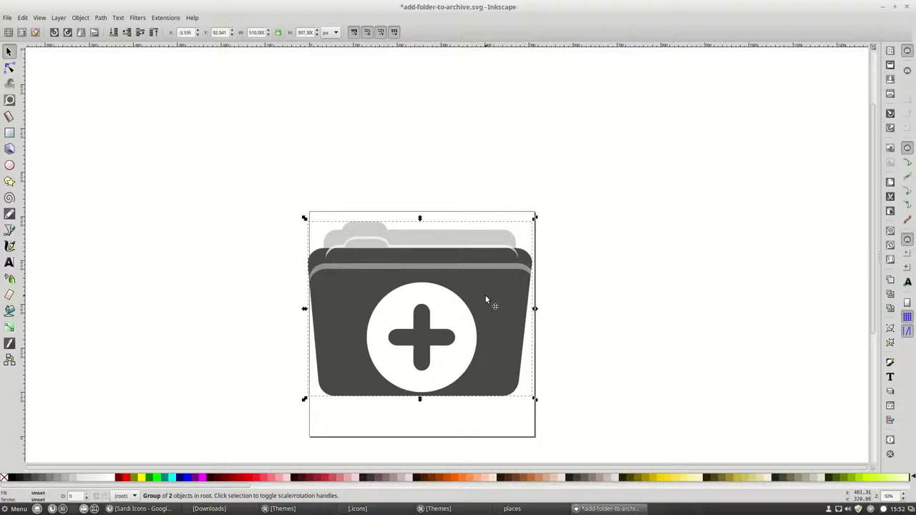
key(ctrl+z)
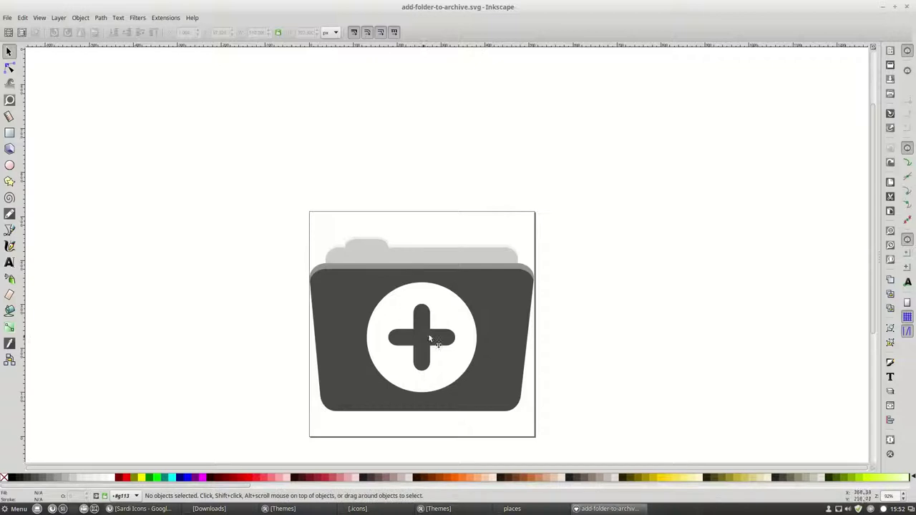
Select the folder's dark front path, inspect its flat fill colour and RGBA code in Fill and Stroke, and clear the selection
click(504, 286)
key(n)
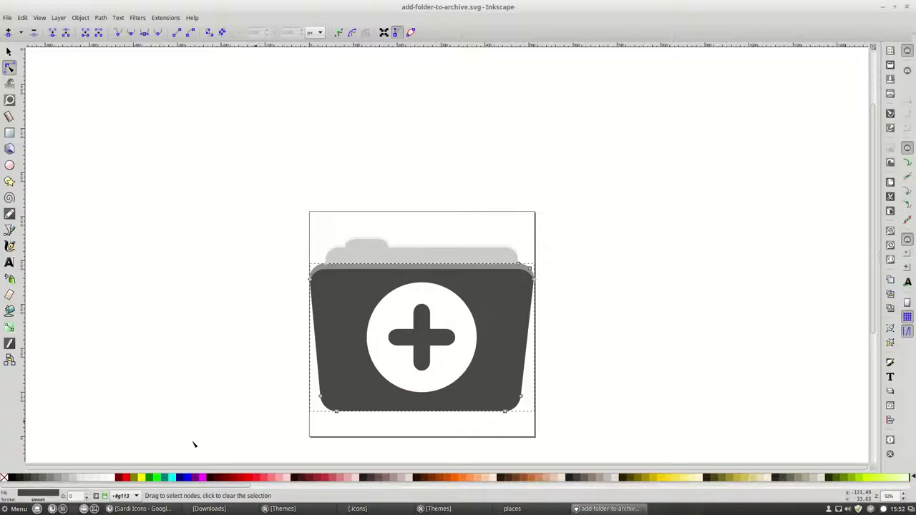
click(16, 50)
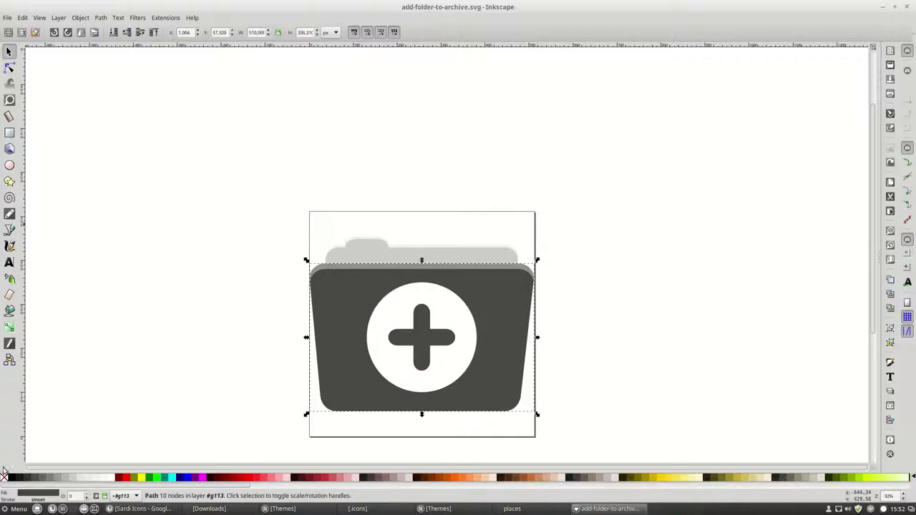
click(41, 494)
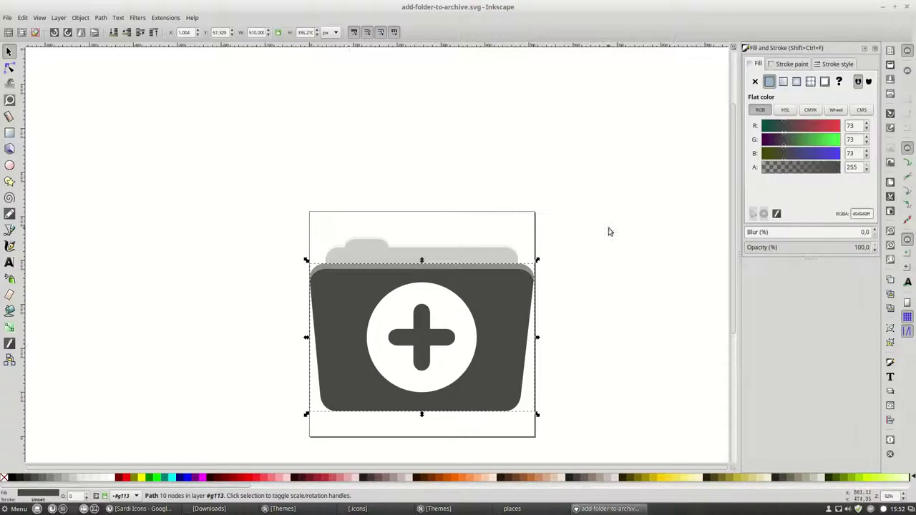
double_click(862, 214)
click(510, 312)
click(561, 326)
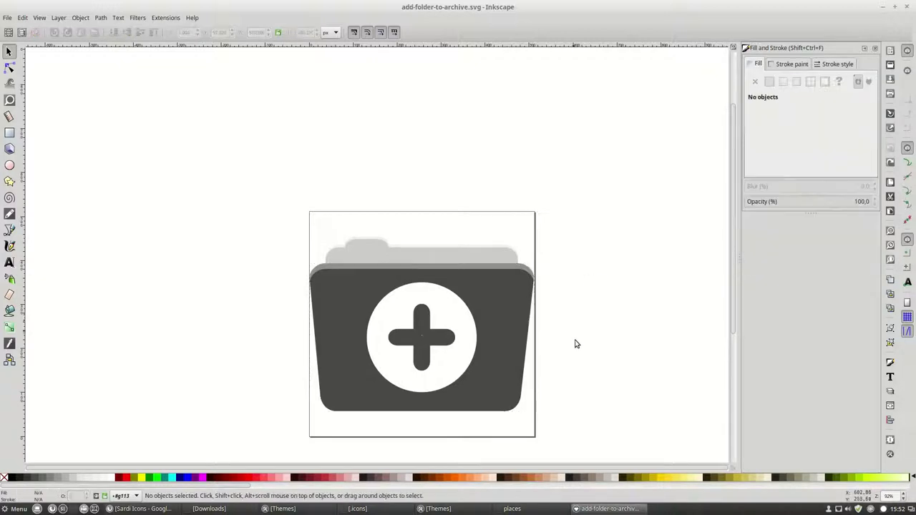
Select the folder's dark front path again and undo the accidental nudge
click(517, 319)
mouse_move(517, 319)
mouse_down()
mouse_move(540, 268)
mouse_move(526, 365)
mouse_move(520, 296)
mouse_move(519, 320)
mouse_up()
key(ctrl+z)
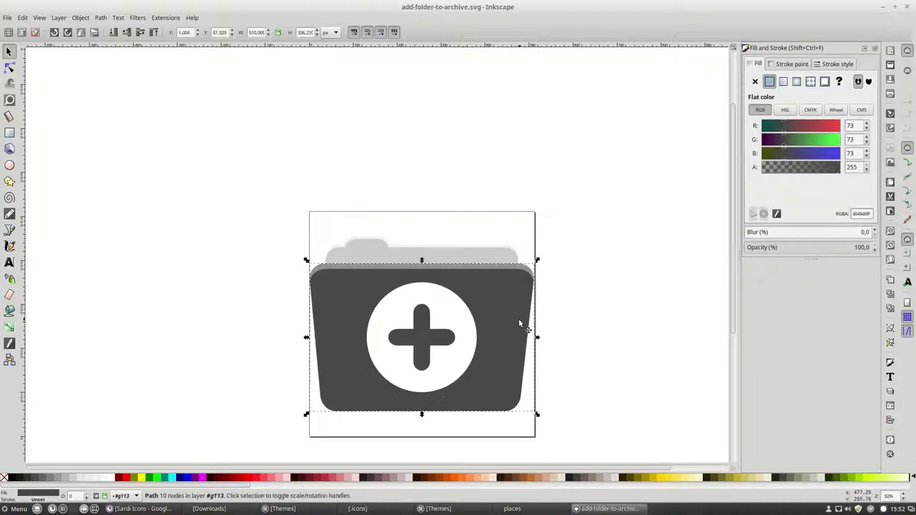
Open add-folder-to-archive.svg from the places folder in Sublime Text, maximize the window and hide the minimap
click(884, 7)
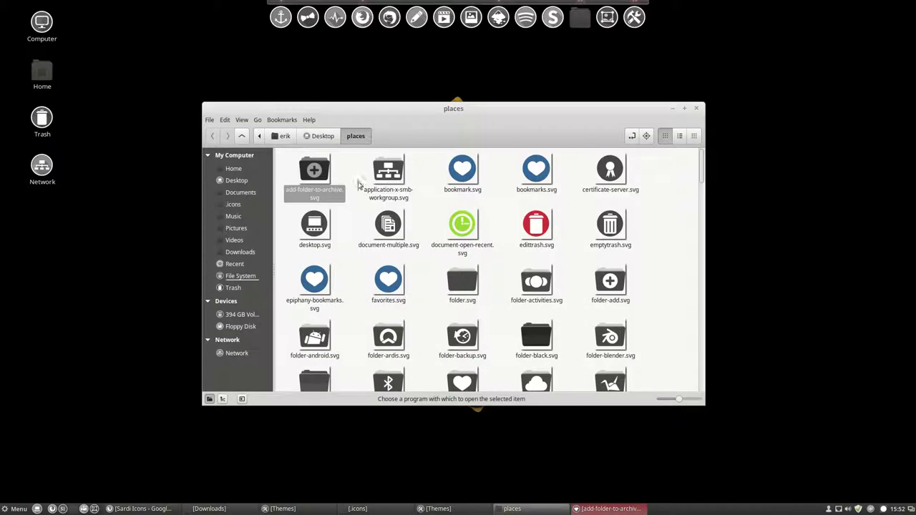
right_click(316, 171)
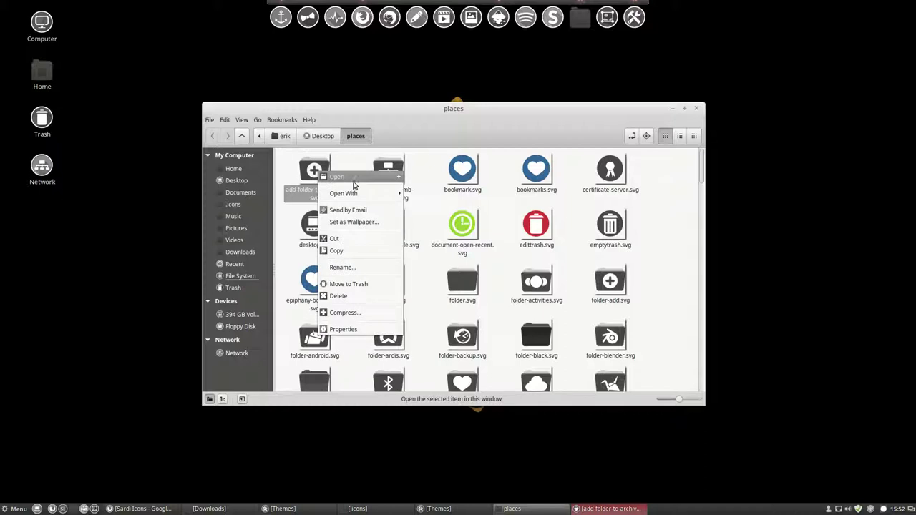
mouse_move(373, 197)
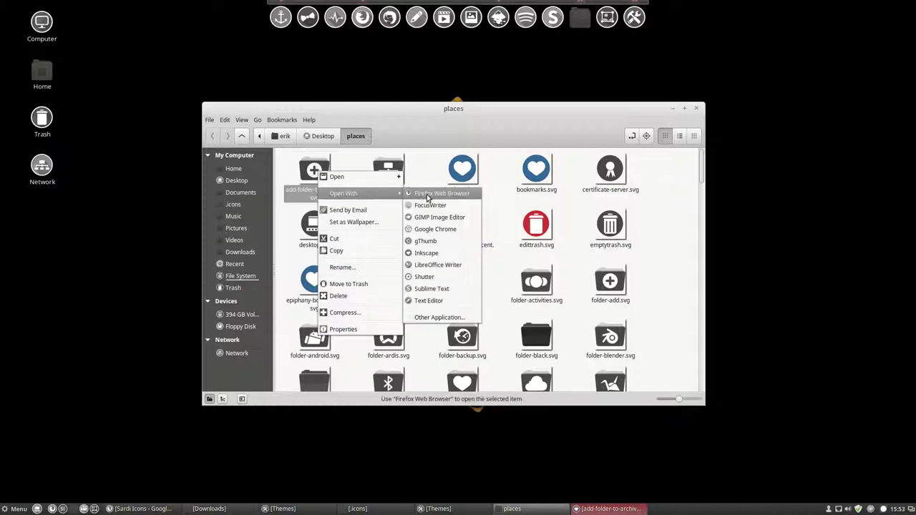
click(438, 289)
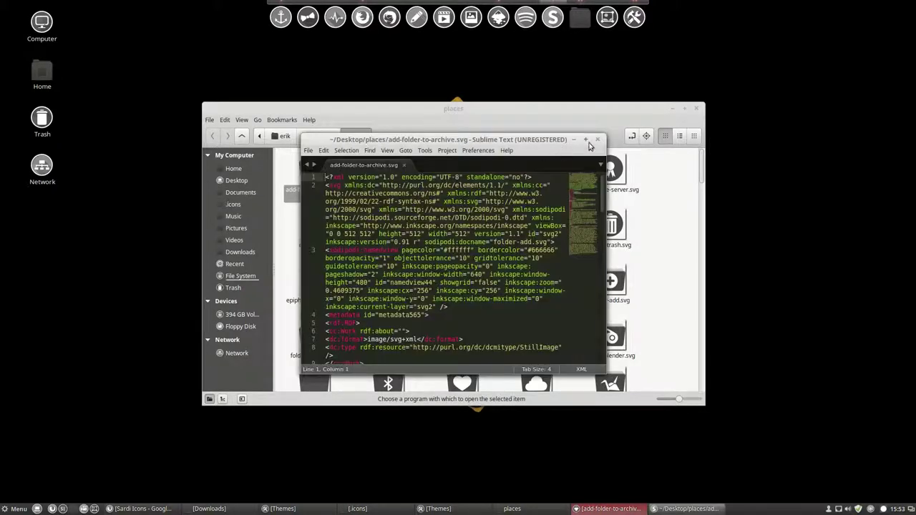
click(586, 140)
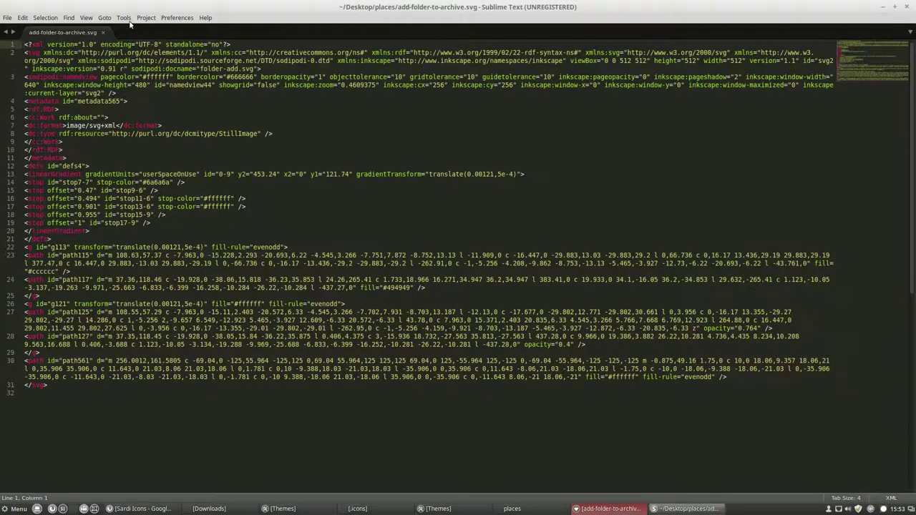
click(86, 17)
click(100, 41)
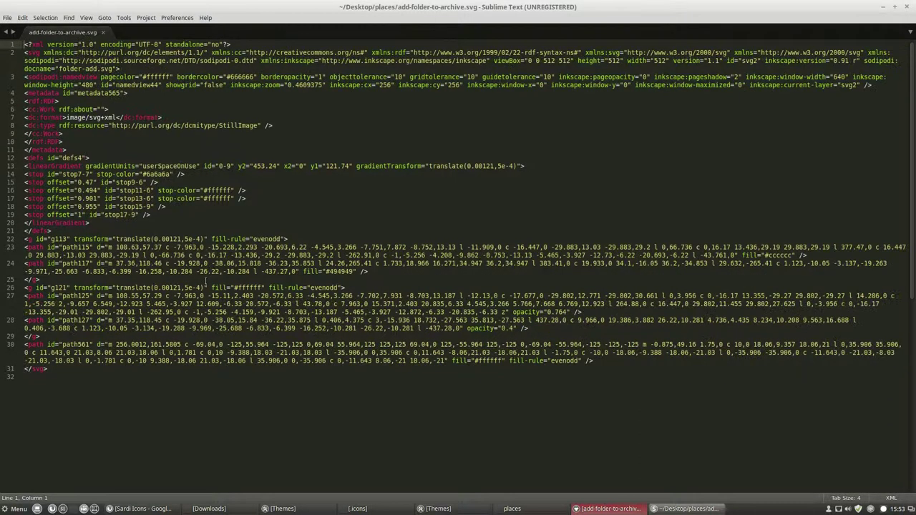
Open a text search in the SVG code and clear the stray pasted text from the search field
key(ctrl+f)
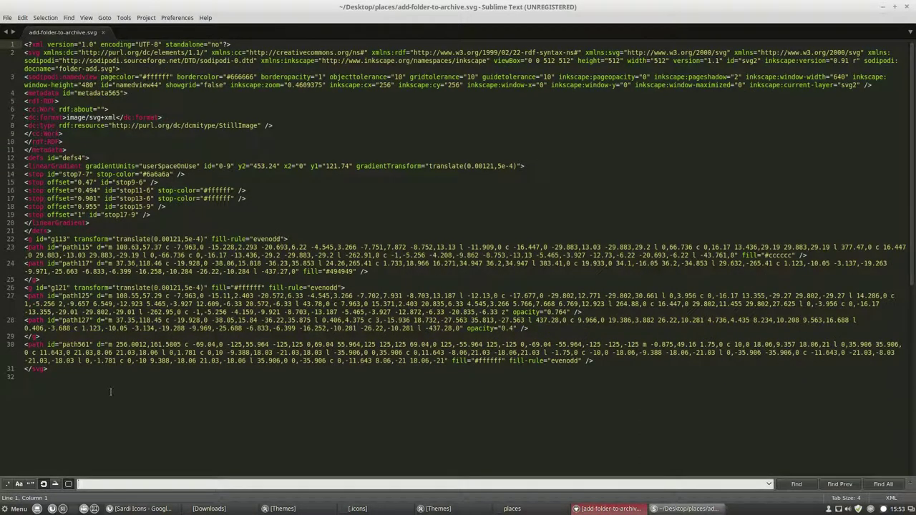
text(How to show or hide icons in menus in linux mint 17 3 rosa)
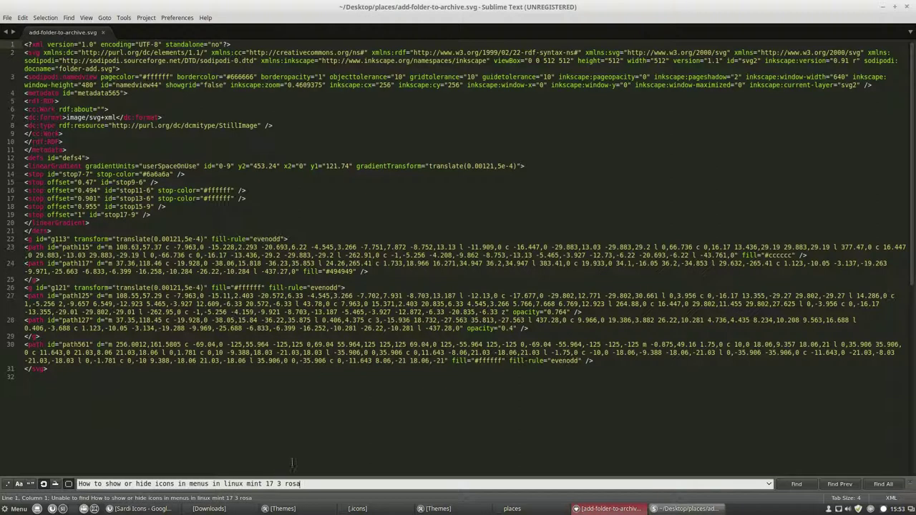
key(ctrl+a)
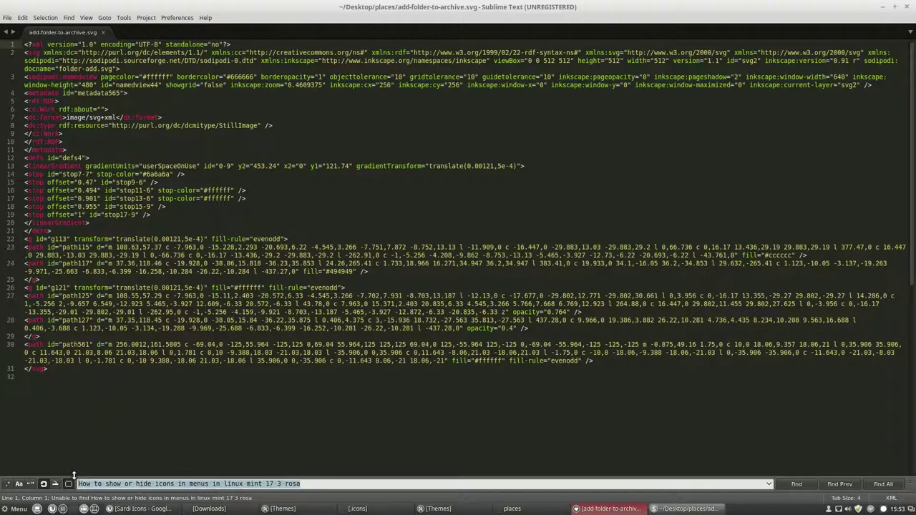
key(BackSpace)
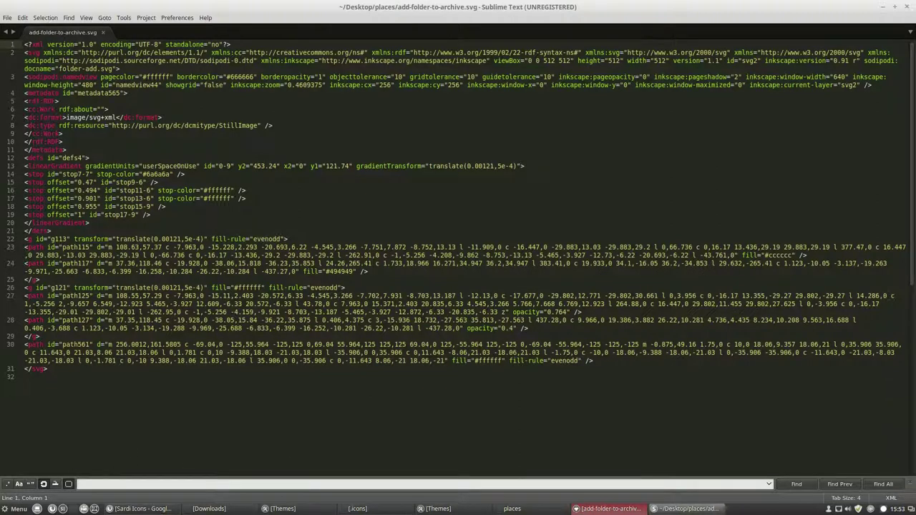
Switch to Inkscape and copy the RGBA code of the selected folder front path's fill
mouse_move(659, 513)
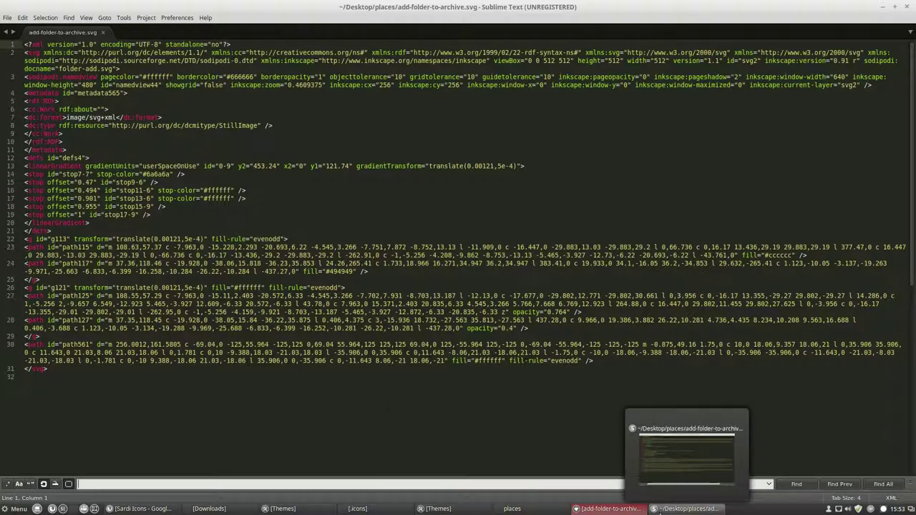
click(601, 509)
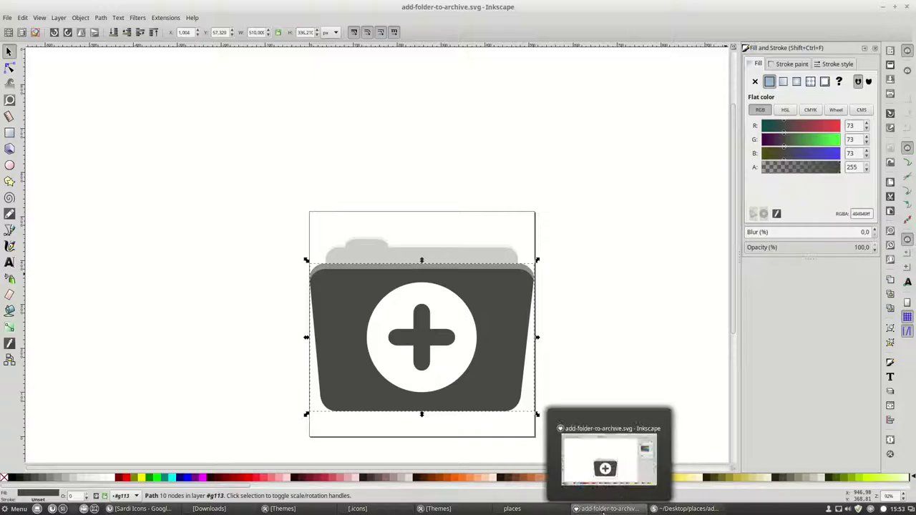
double_click(854, 213)
key(ctrl+c)
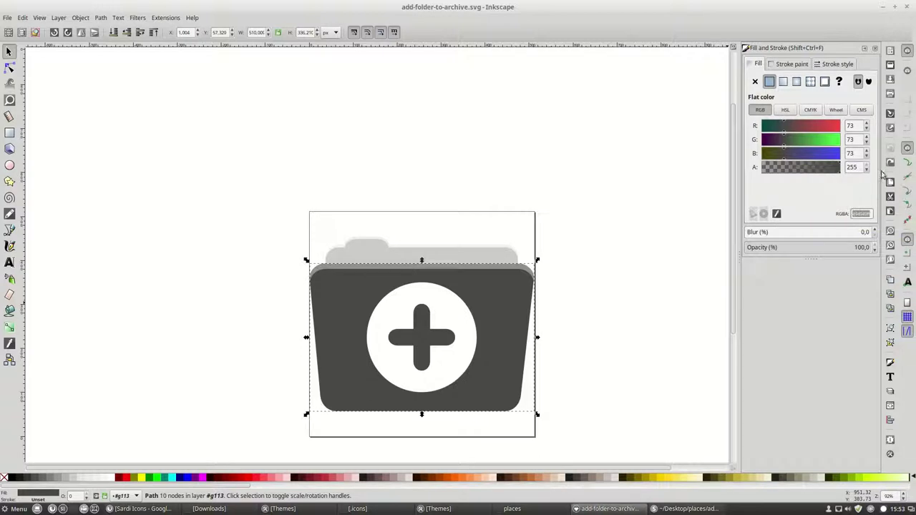
click(895, 7)
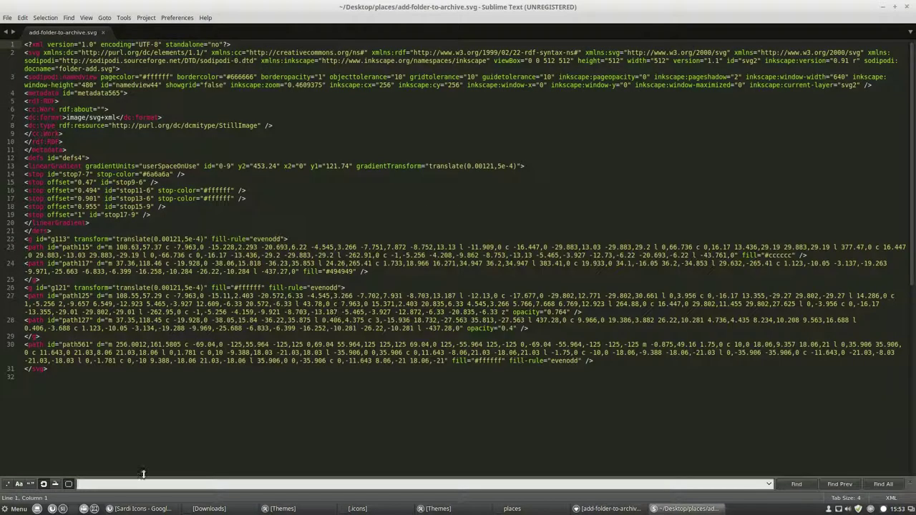
Search the SVG code in Sublime Text for the copied colour code without its alpha digits, 494949
key(ctrl+v)
key(BackSpace)
key(BackSpace)
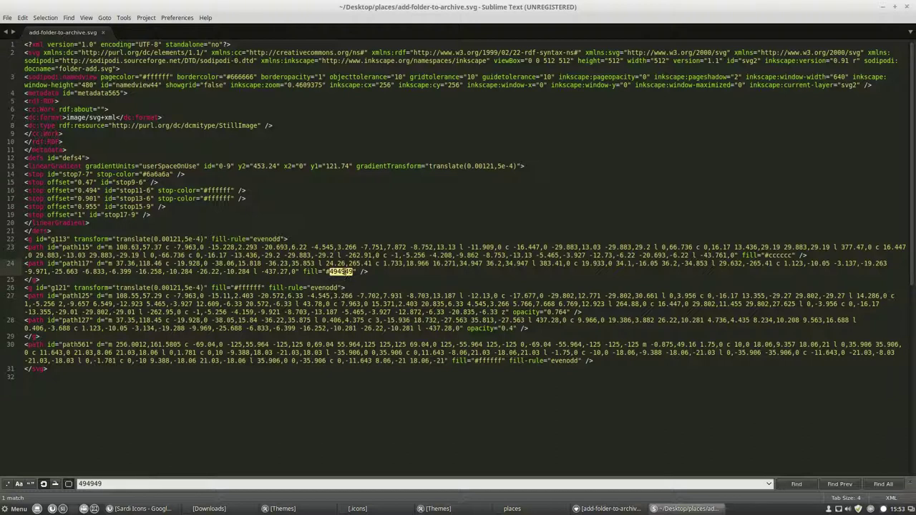
click(799, 486)
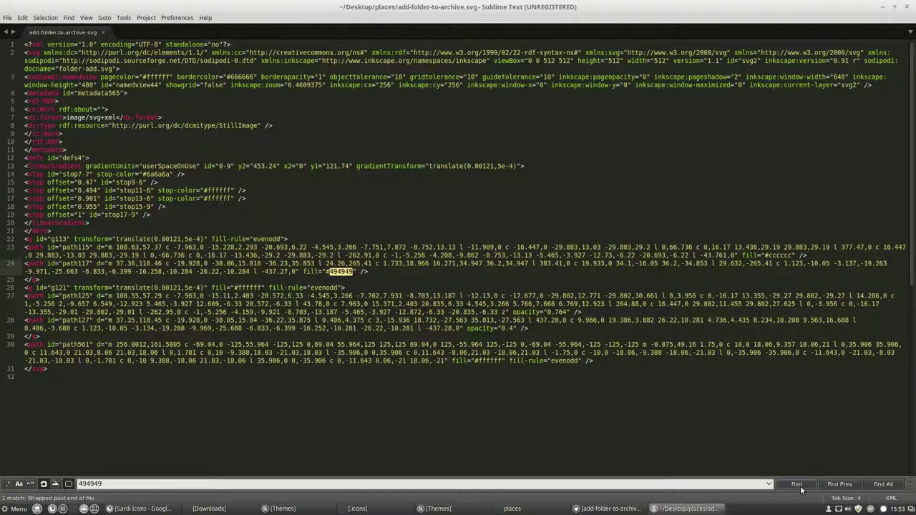
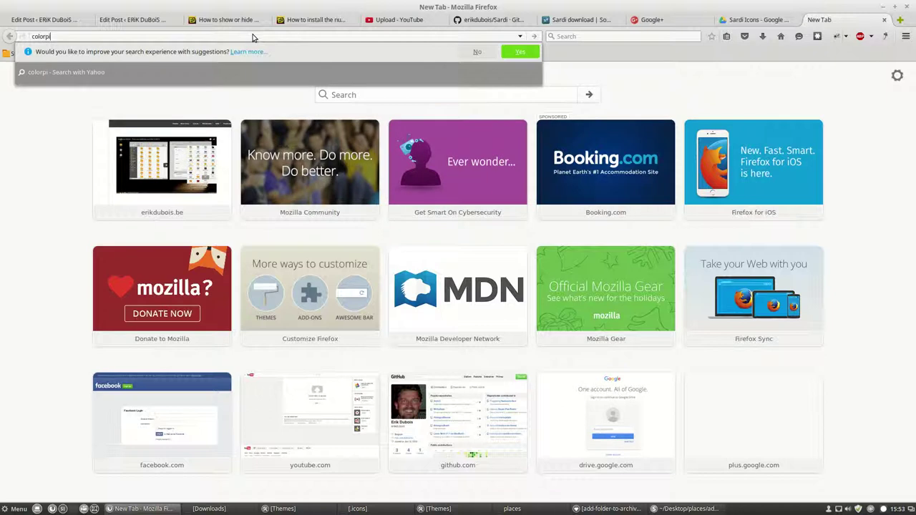
Find ColorPicker.com through a web search for colorpicker in Firefox, and pick the grey 949494 there
key(Return)
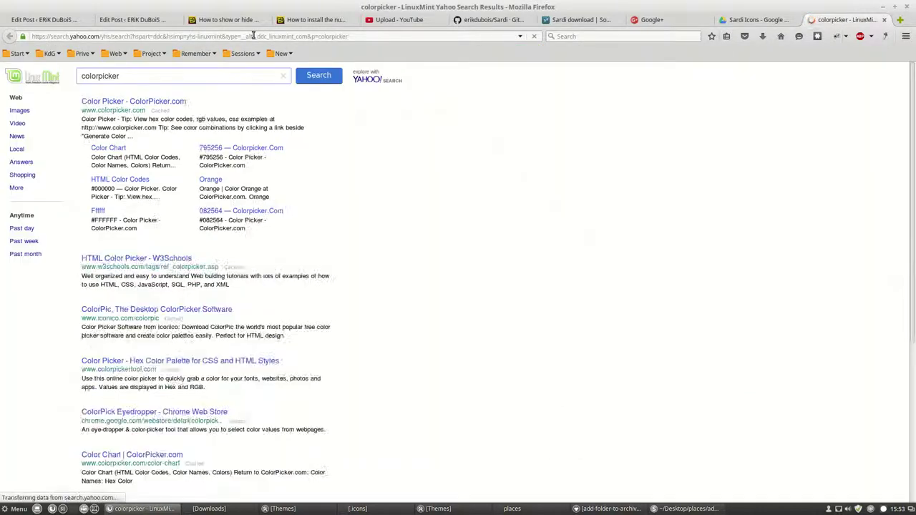
click(135, 293)
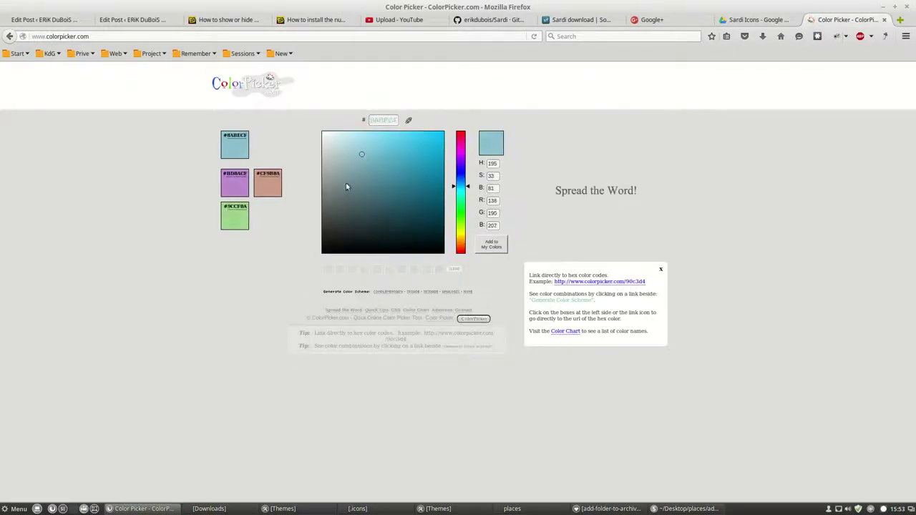
mouse_move(346, 186)
mouse_down()
mouse_move(320, 198)
mouse_move(315, 185)
mouse_up()
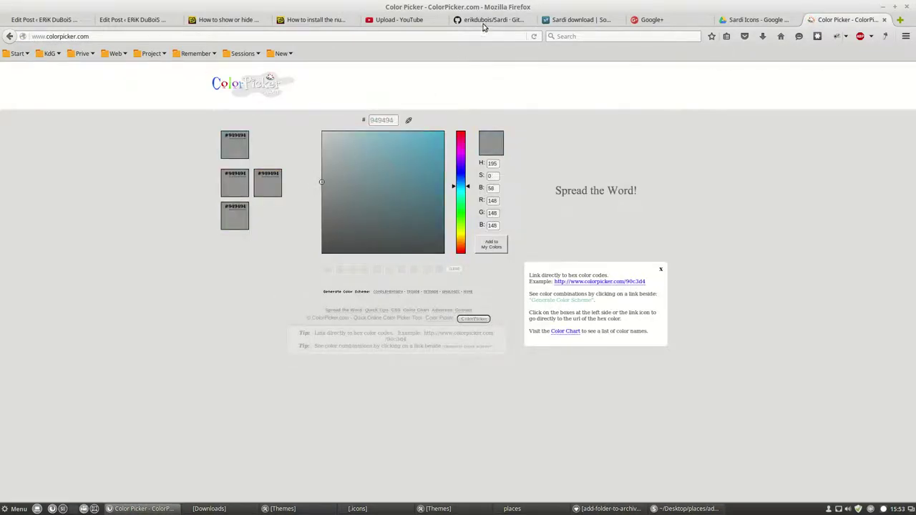
Restore Firefox to a smaller window and minimize both Sublime Text and Firefox to return to the places folder
double_click(503, 7)
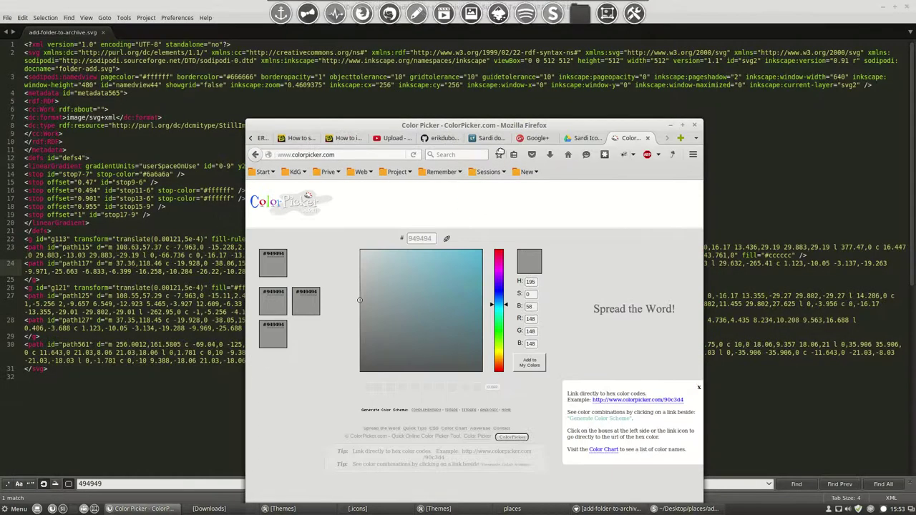
click(886, 7)
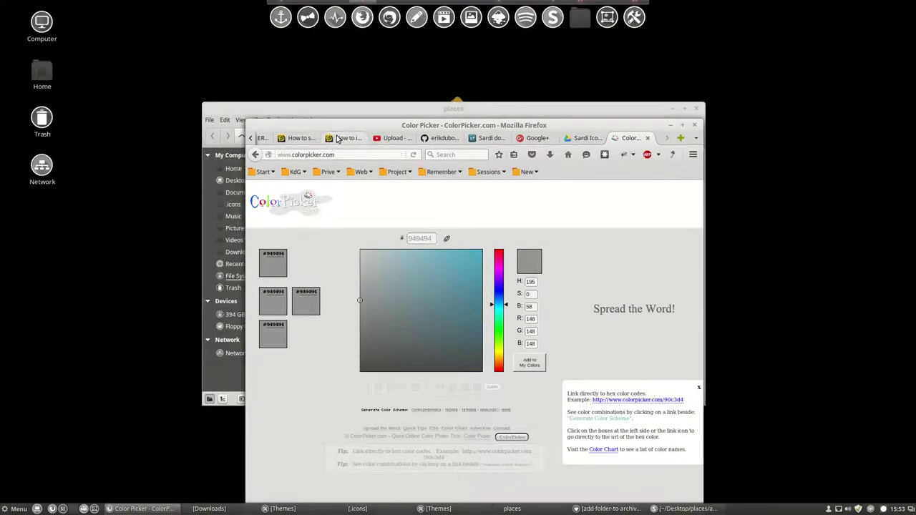
drag(364, 127, 233, 74)
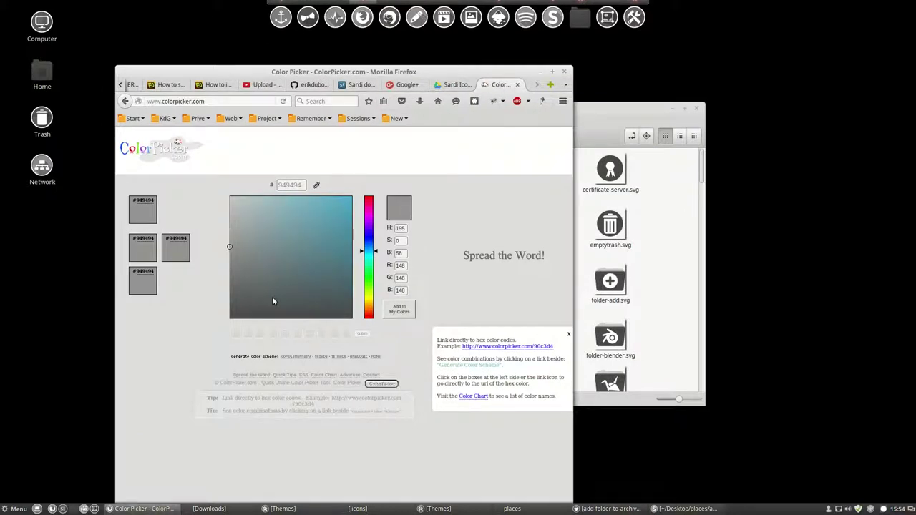
click(542, 74)
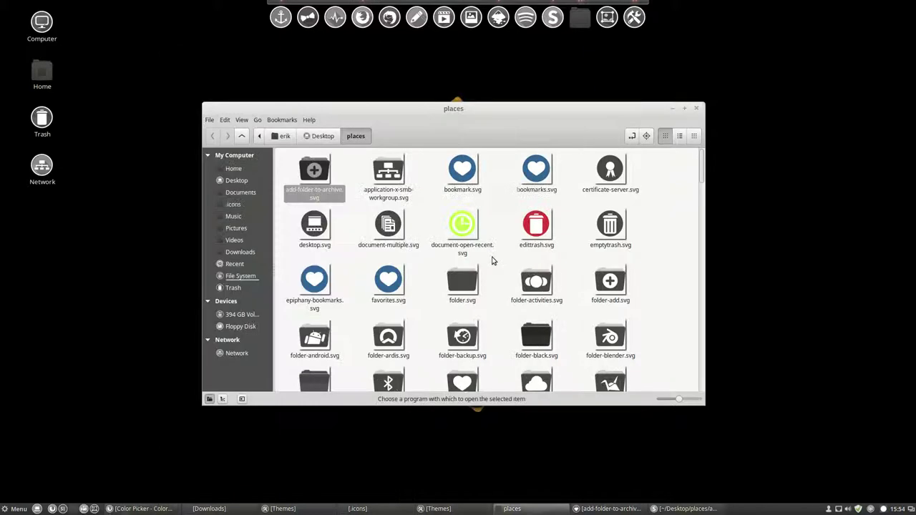
Open a terminal in the places folder and look through the command history for an earlier command
right_click(423, 274)
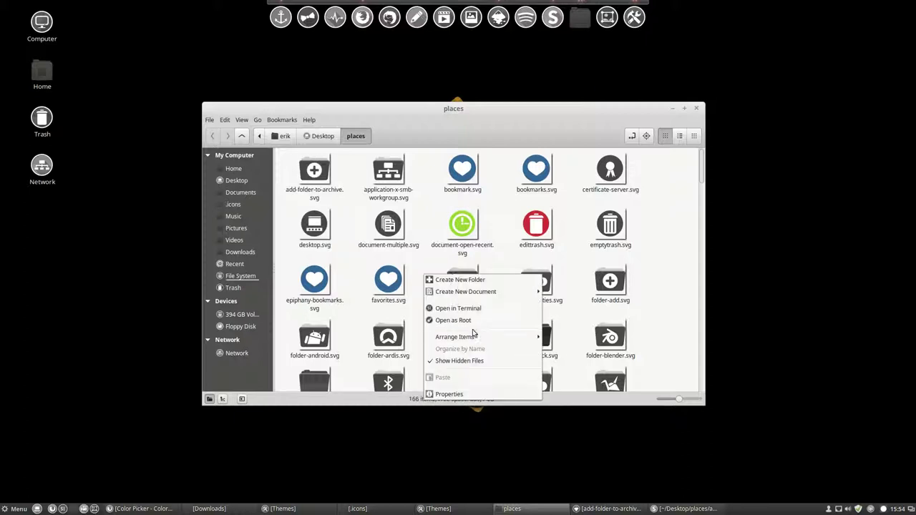
click(486, 309)
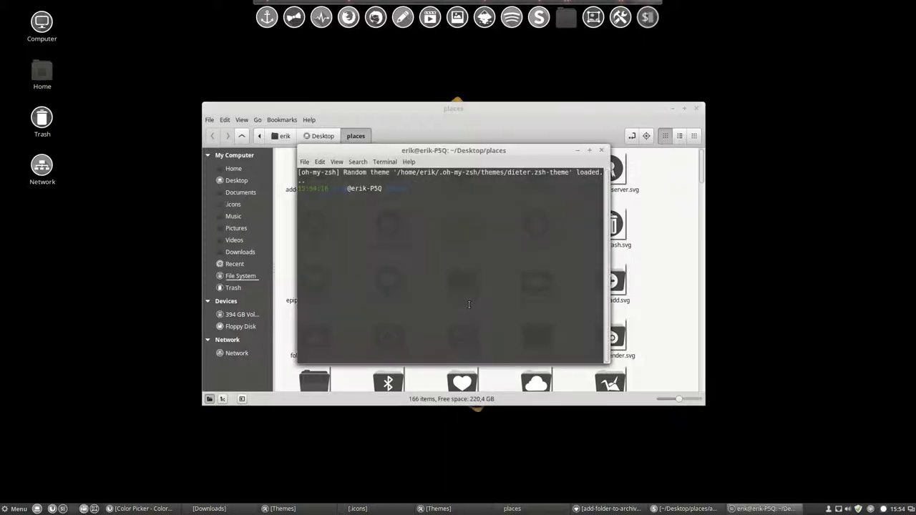
key(Up)
key(Up)
key(Up)
key(Up)
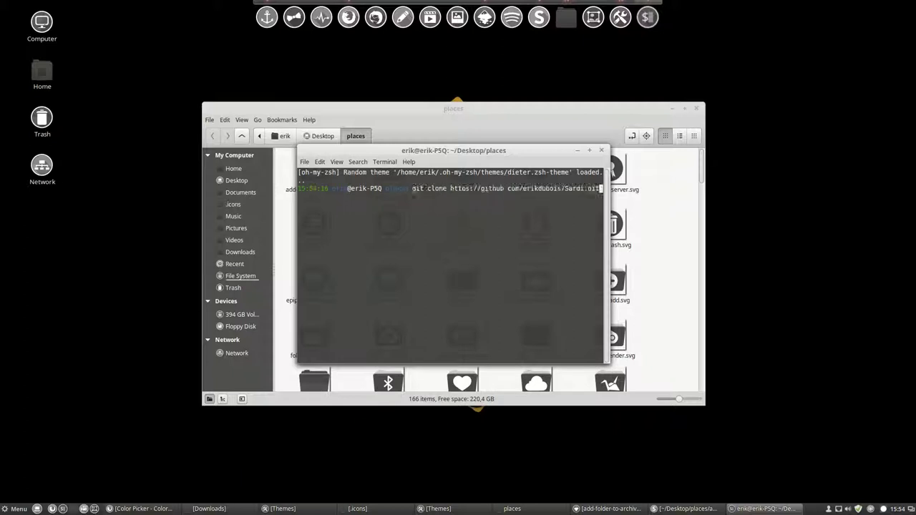
key(Up)
key(Up)
key(Up)
key(Up)
key(Up)
key(Up)
key(Up)
key(Up)
key(Up)
key(Up)
key(Up)
key(Up)
key(Down)
key(Down)
key(Down)
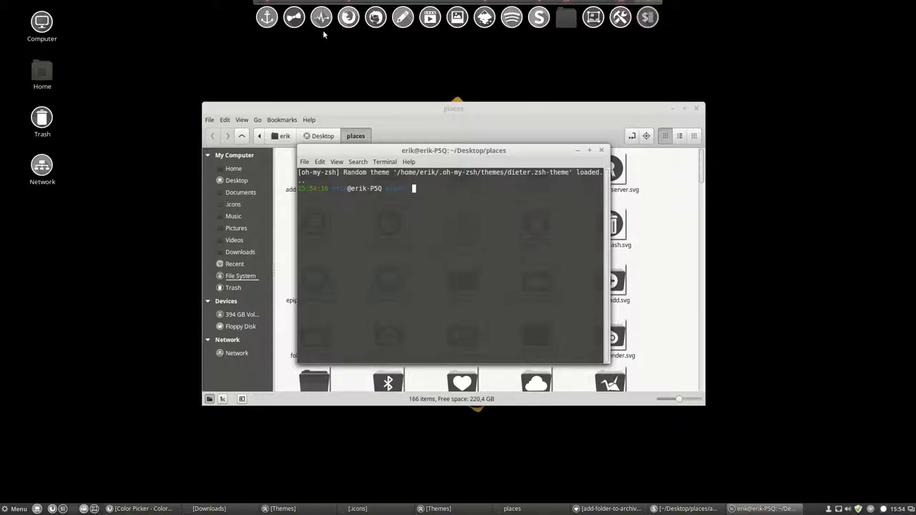
Switch to Firefox, maximize it and open the blog's Sardi Icons category from the Linux section
click(348, 17)
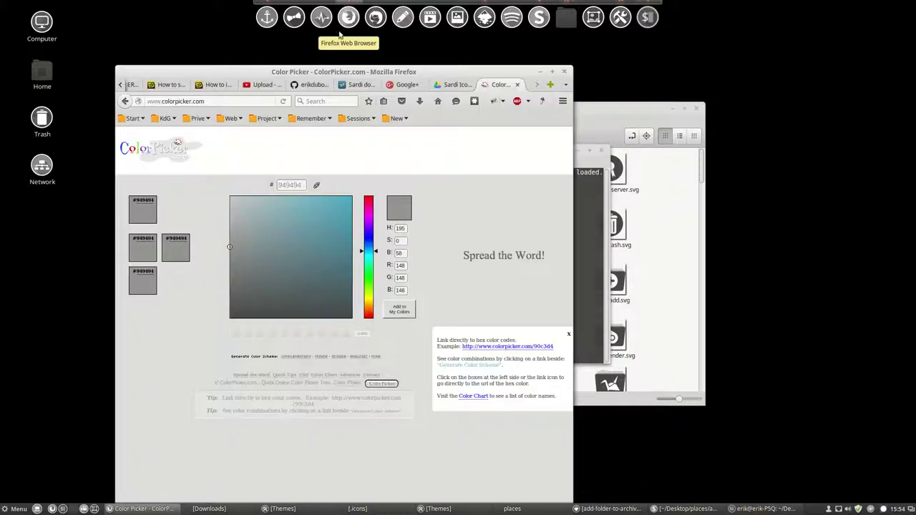
click(212, 85)
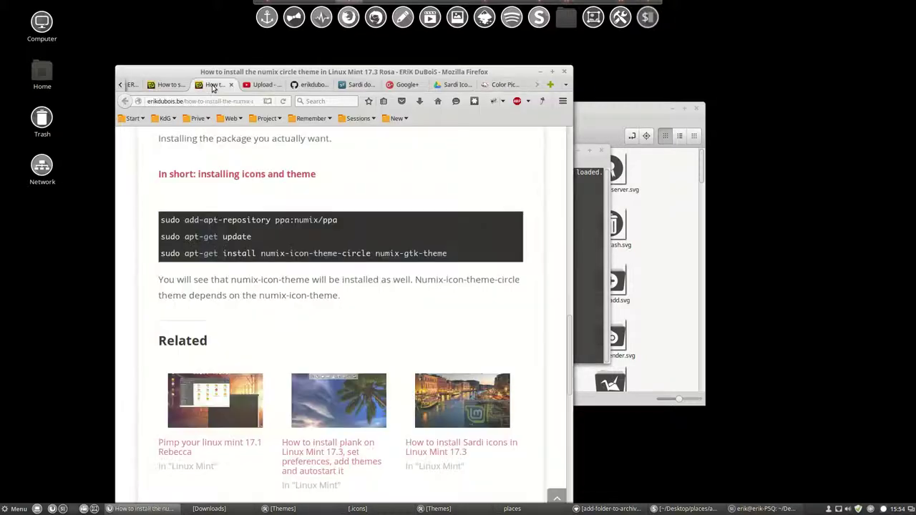
click(552, 72)
scroll(525, 127, up, 2)
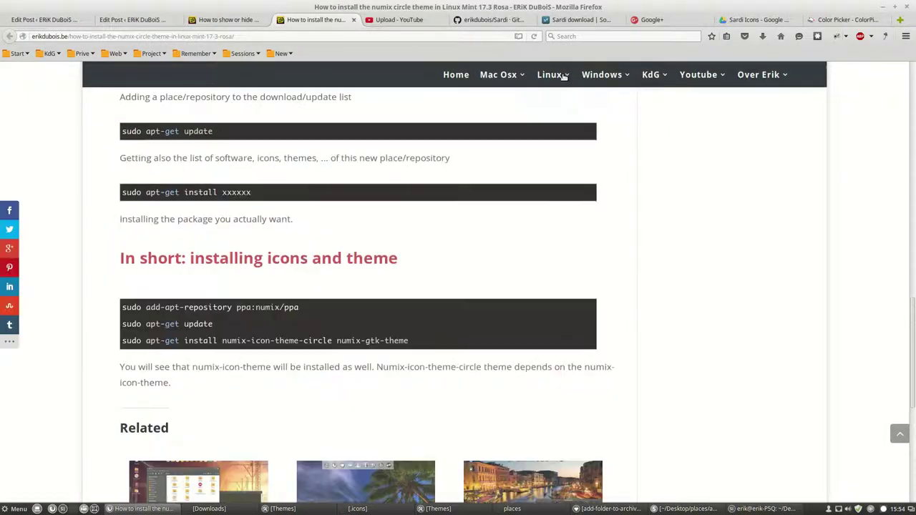
mouse_move(554, 75)
click(574, 189)
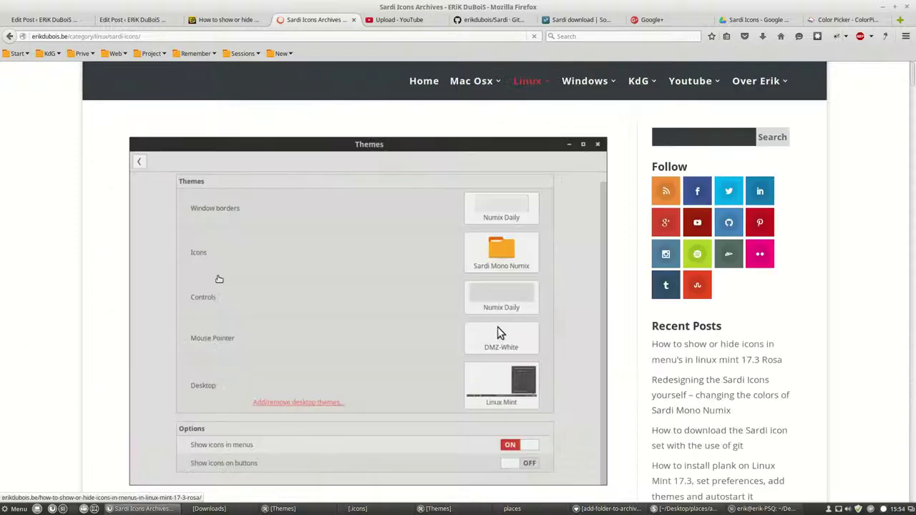
Look down the Sardi Icons articles for the one on redesigning the icons and changing the colors of Sardi Mono Numix
scroll(146, 340, down, 5)
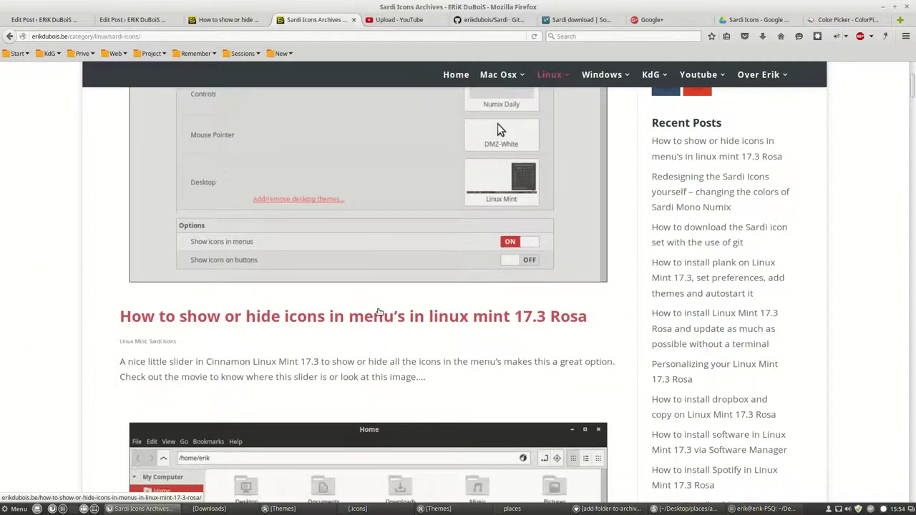
scroll(139, 363, down, 10)
scroll(138, 372, down, 4)
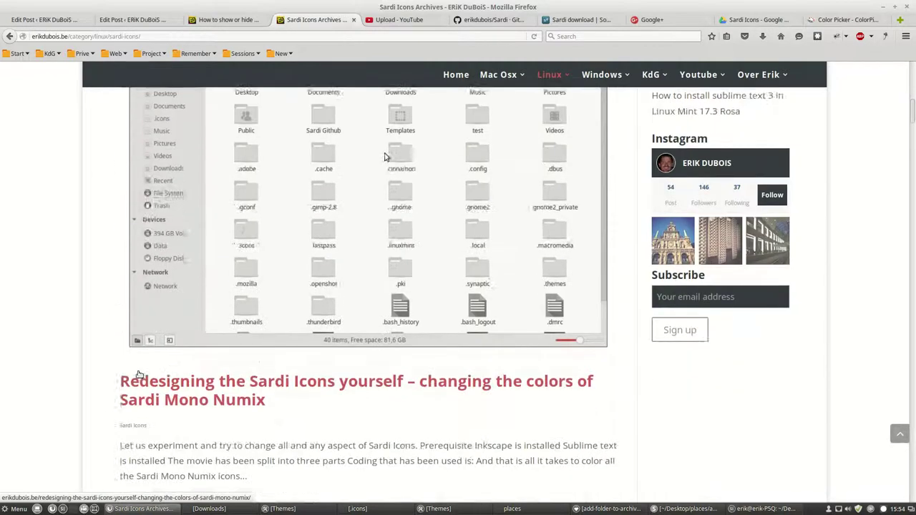
Open the article on changing the colors of Sardi Mono Numix and go to its block of find commands
click(303, 272)
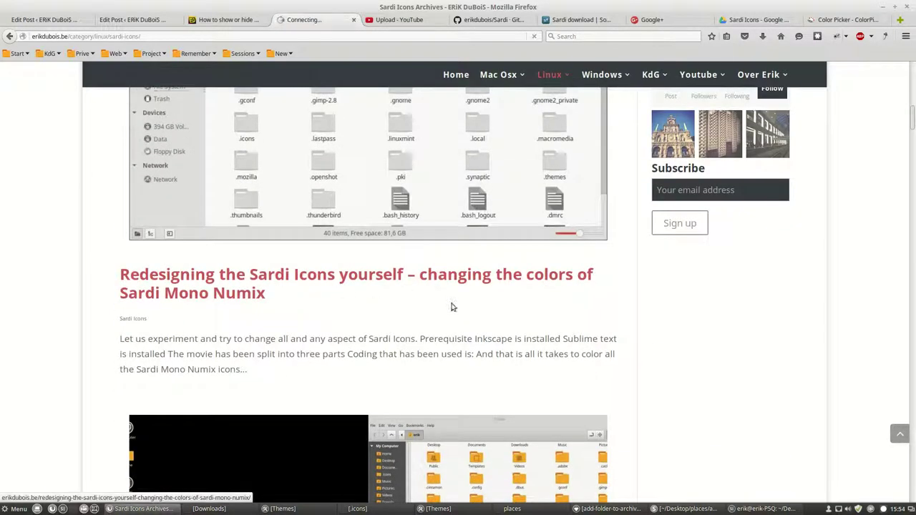
scroll(270, 346, down, 2)
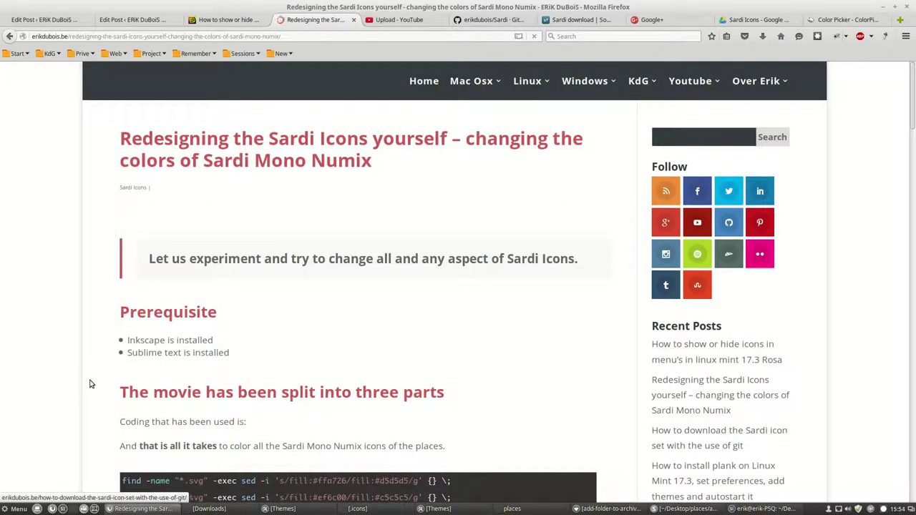
scroll(90, 382, down, 4)
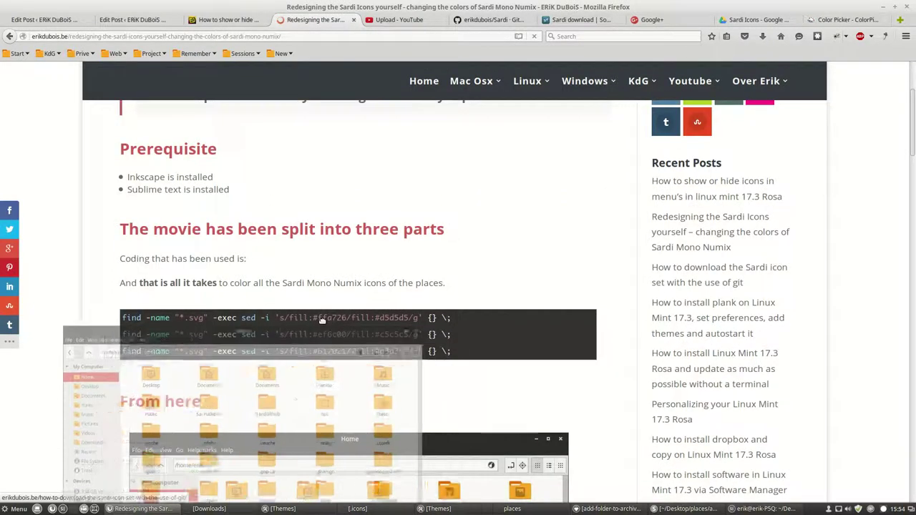
scroll(432, 258, down, 3)
Copy the article's first find command, paste it into the places terminal and move the terminal clear of the icons
drag(452, 209, 122, 209)
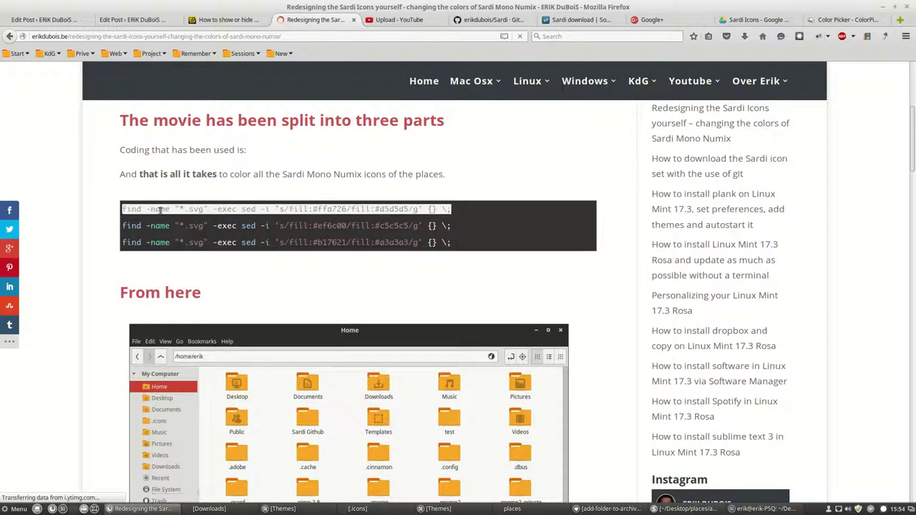
right_click(161, 213)
click(179, 218)
click(894, 7)
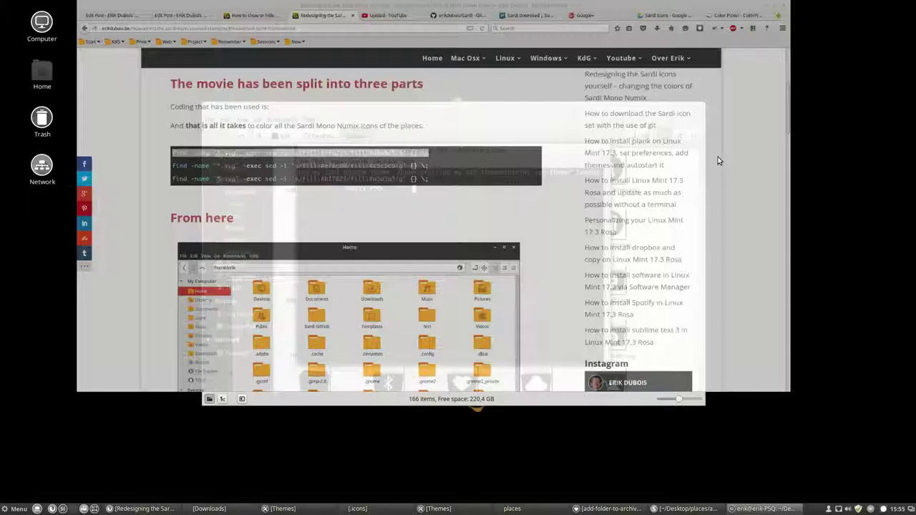
right_click(454, 194)
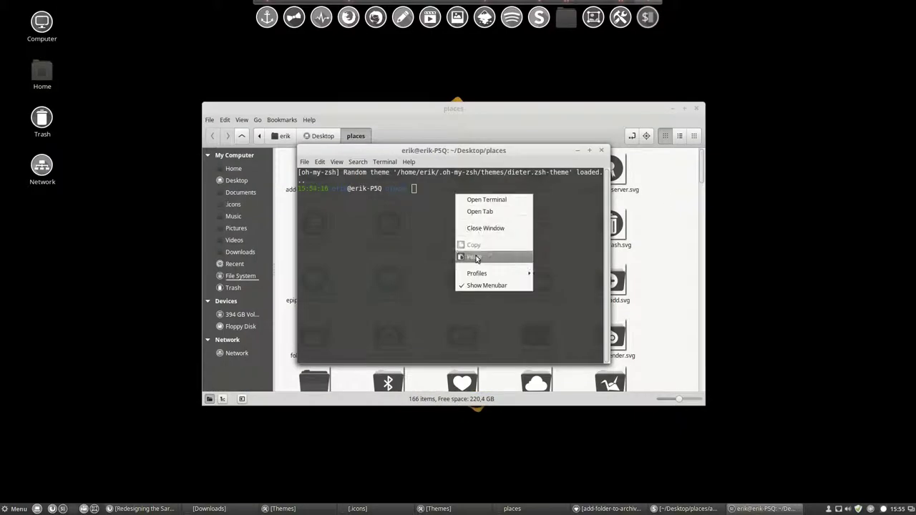
click(469, 256)
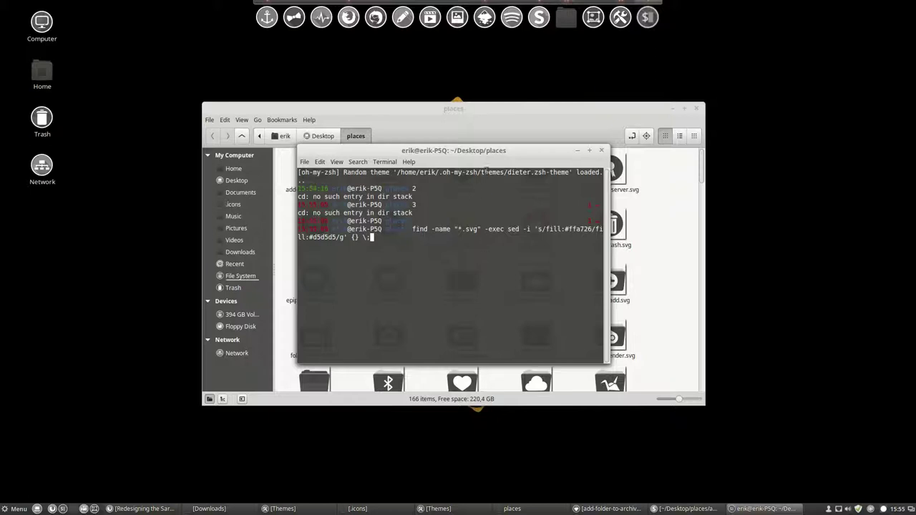
drag(478, 150, 426, 264)
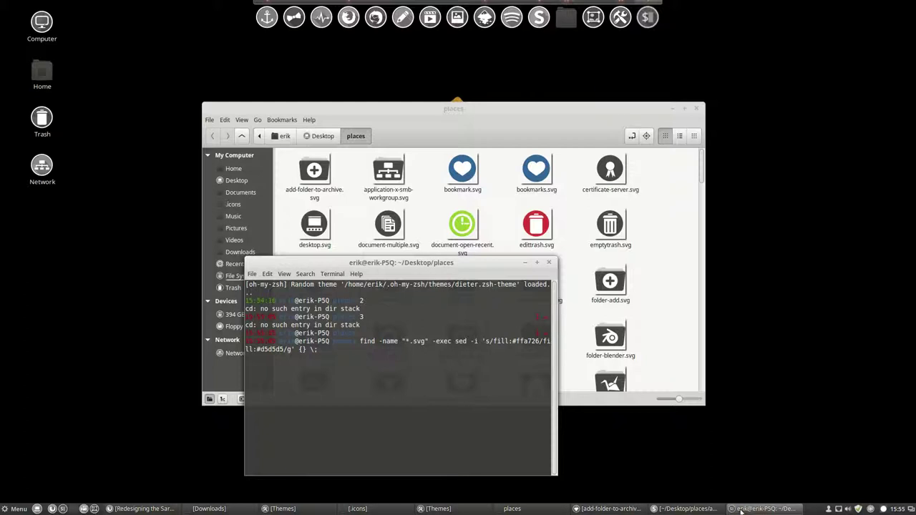
Check the folder's fill code in the Inkscape drawing of add-folder-to-archive, and return to the terminal
mouse_move(705, 511)
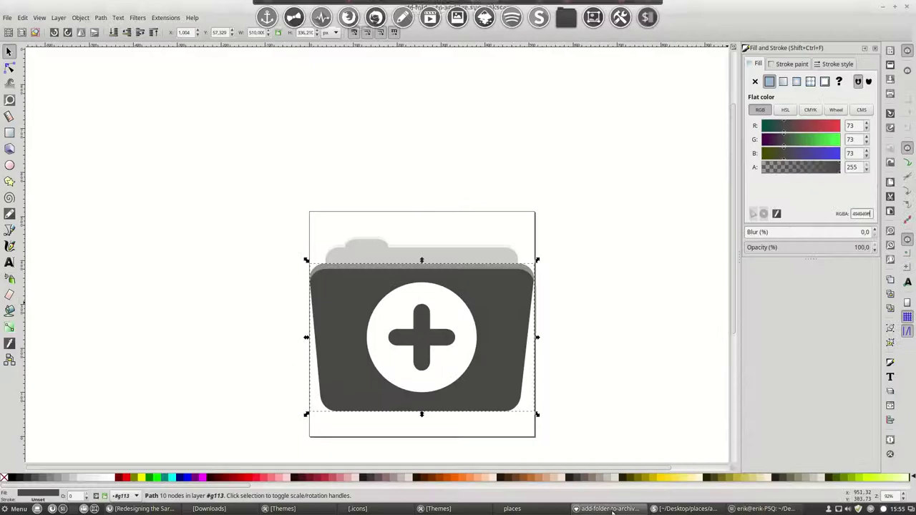
click(610, 509)
click(610, 509)
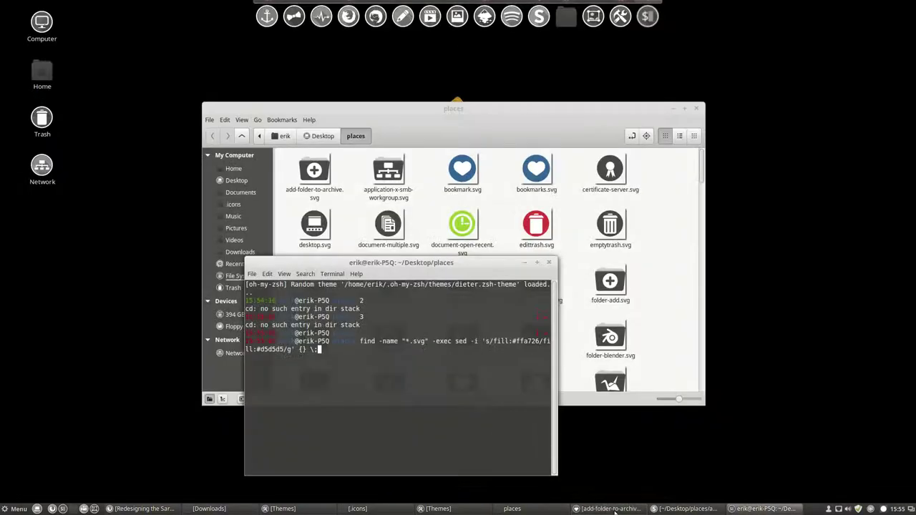
Replace the search colour in the pasted find command with 494949
text(;)
key(Left)
key(Left)
key(Left)
key(Left)
key(Left)
key(Left)
key(Left)
key(Left)
key(Left)
key(Left)
key(Left)
key(Left)
key(Left)
key(Left)
key(Left)
key(Left)
key(Left)
key(Left)
key(Left)
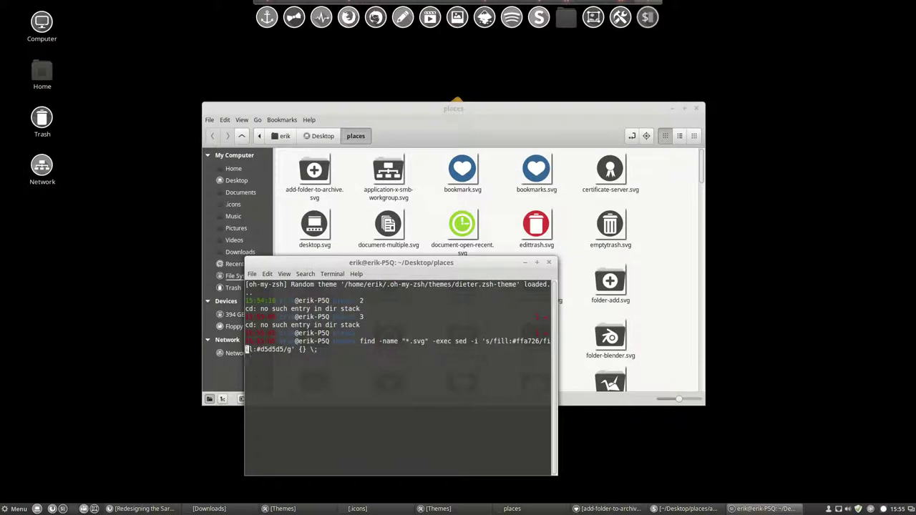
key(BackSpace)
key(BackSpace)
key(BackSpace)
key(BackSpace)
key(BackSpace)
key(BackSpace)
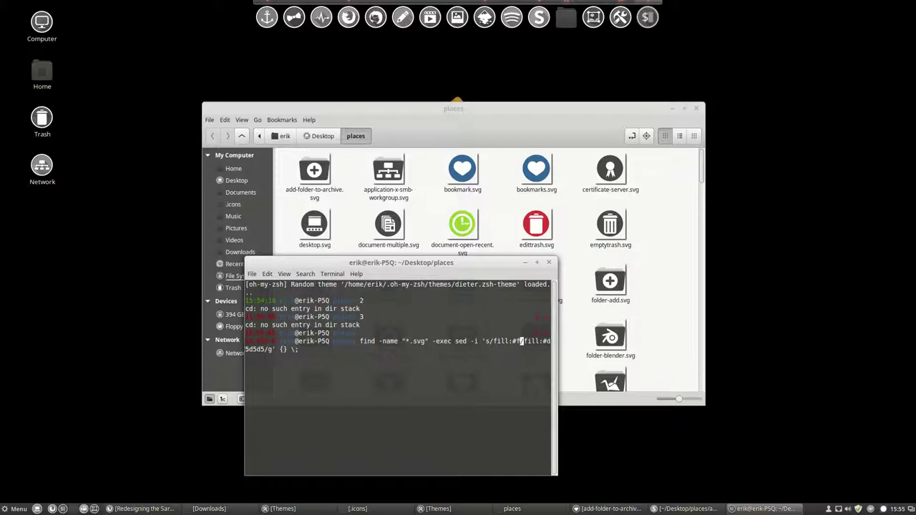
text(494949)
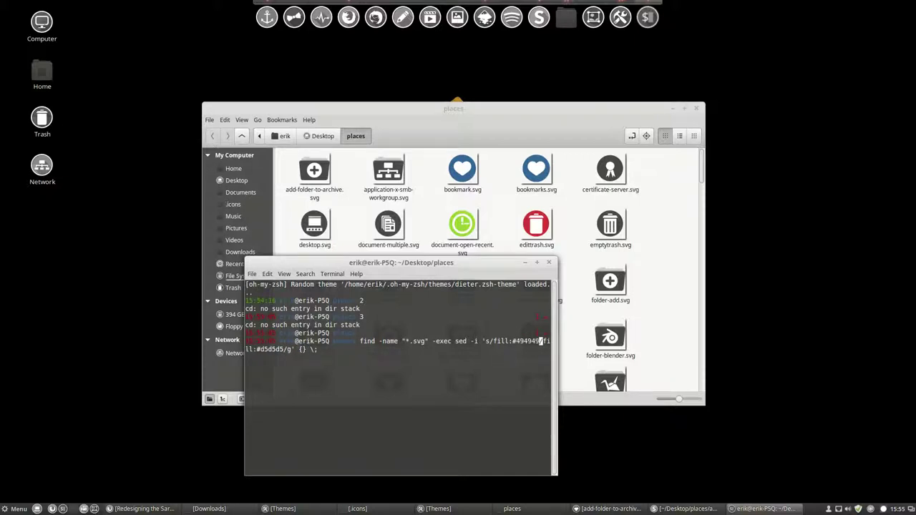
Check the chosen hex code on the ColorPicker page in Firefox and return to the terminal
click(154, 509)
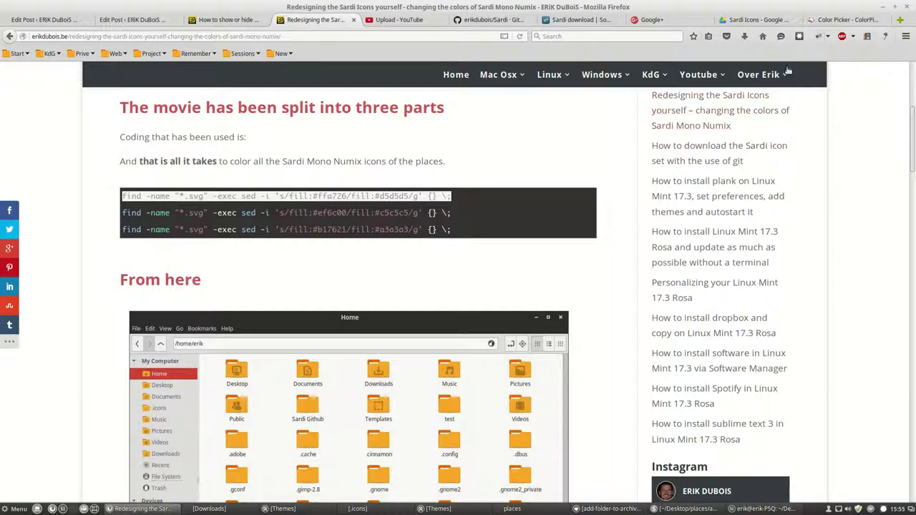
click(843, 22)
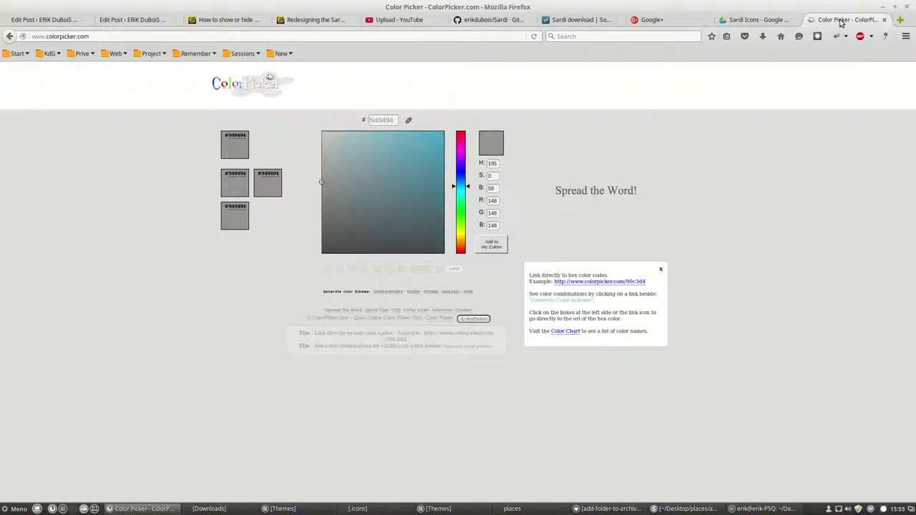
click(884, 7)
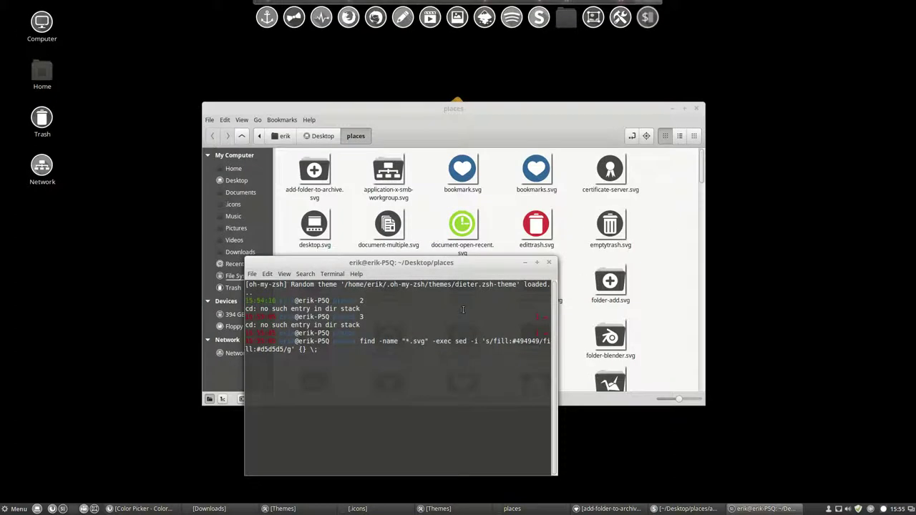
Set the replacement colour in the find command to 949494 and run it on the SVG files
key(Right)
key(Right)
key(Right)
key(Right)
key(Right)
key(Right)
key(Right)
key(Right)
key(Right)
key(Right)
key(Right)
key(Right)
key(Right)
key(BackSpace)
key(BackSpace)
key(BackSpace)
key(BackSpace)
key(BackSpace)
key(BackSpace)
text(949494)
key(Return)
Place the terminal and places windows side by side and look through the icons for changed colours
drag(461, 268, 281, 260)
drag(494, 108, 659, 68)
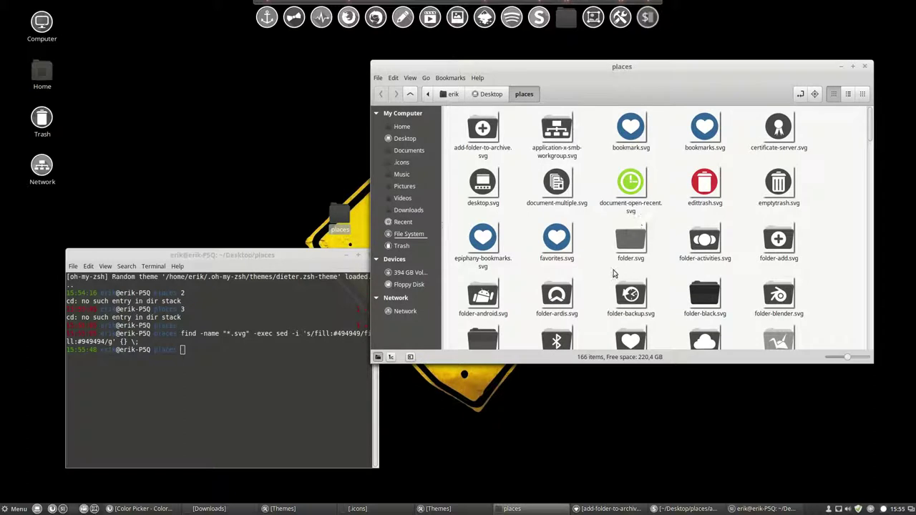
scroll(605, 323, down, 3)
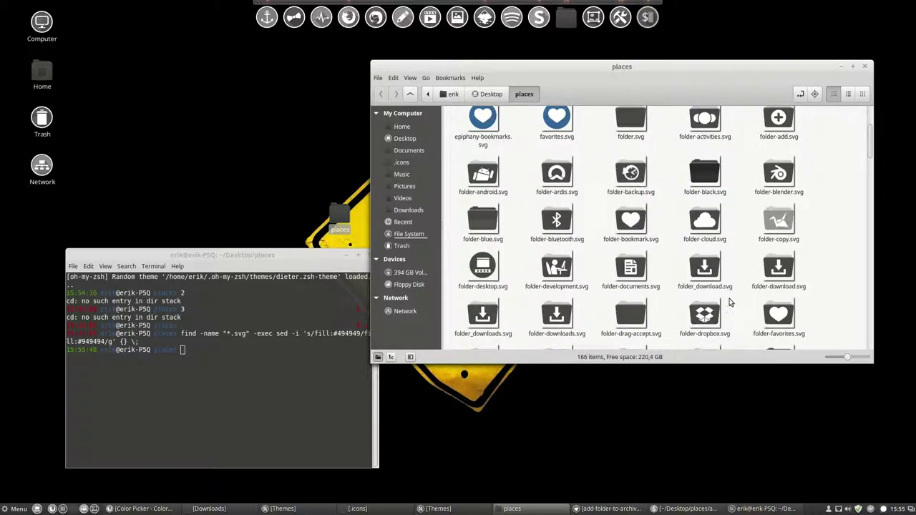
scroll(730, 312, down, 5)
scroll(730, 312, down, 5)
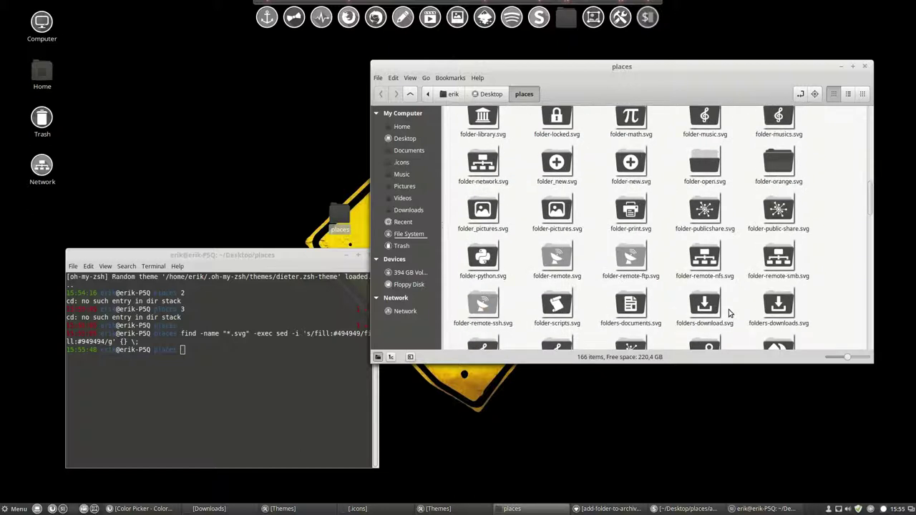
scroll(730, 312, down, 4)
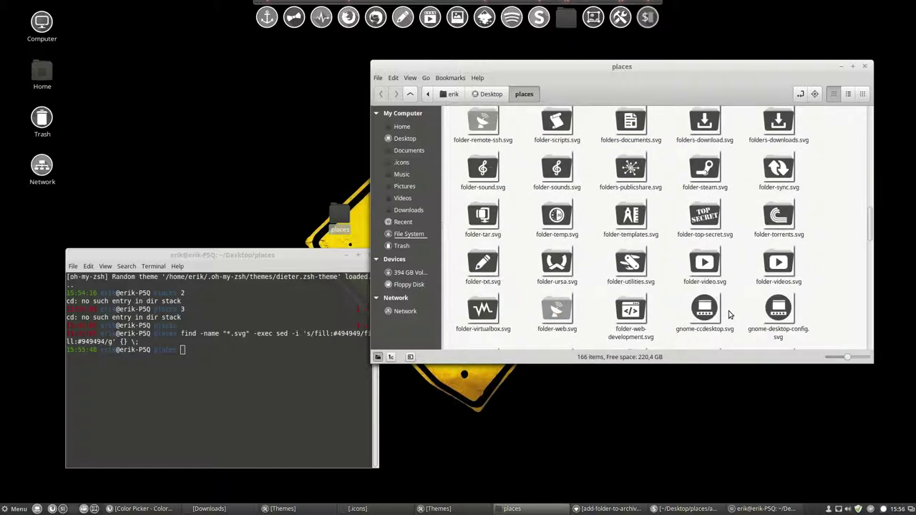
scroll(731, 314, up, 5)
scroll(730, 313, up, 10)
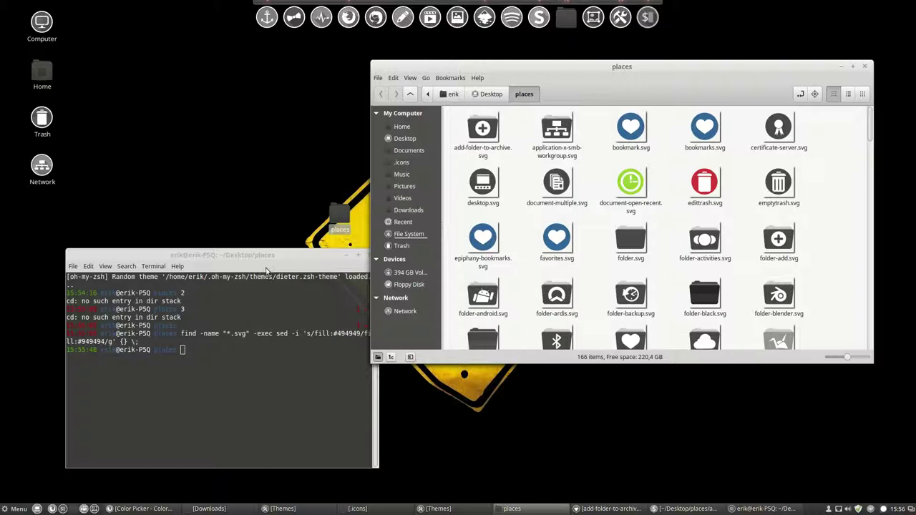
click(483, 136)
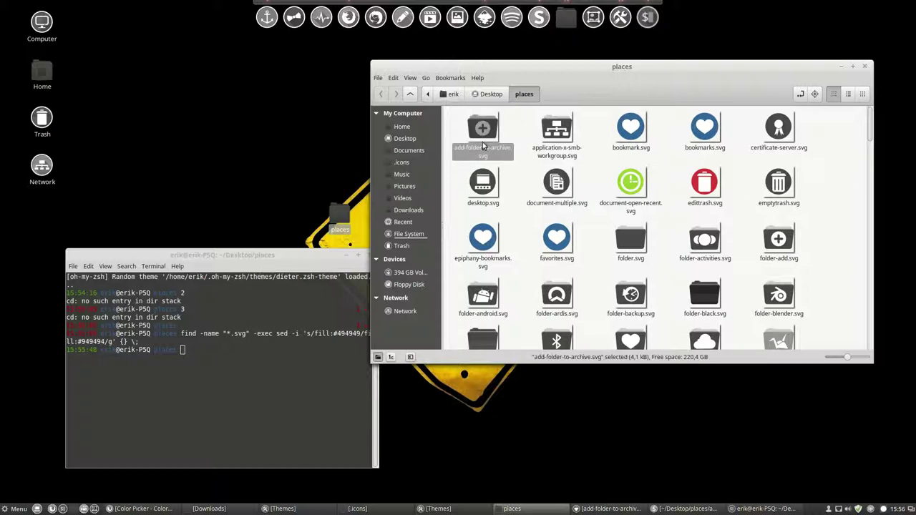
Recall the last find command in the terminal and set its search colour to 949494
click(248, 350)
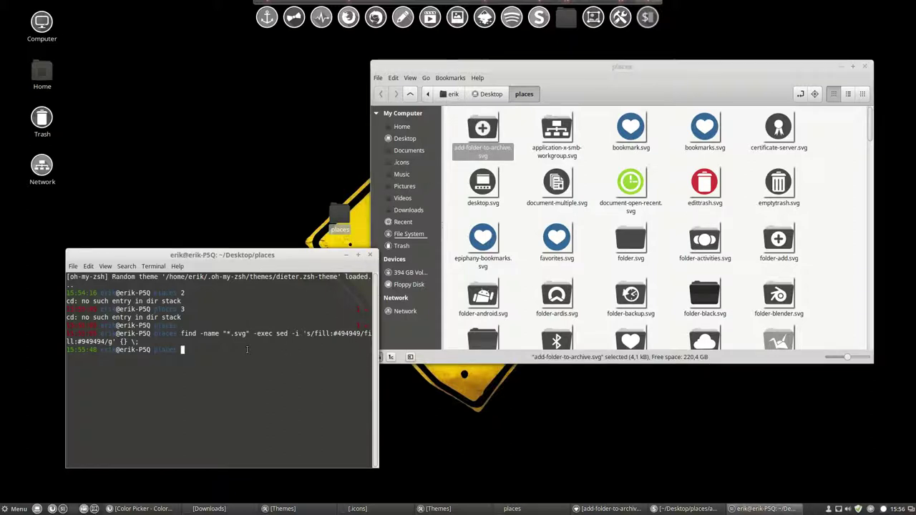
key(Up)
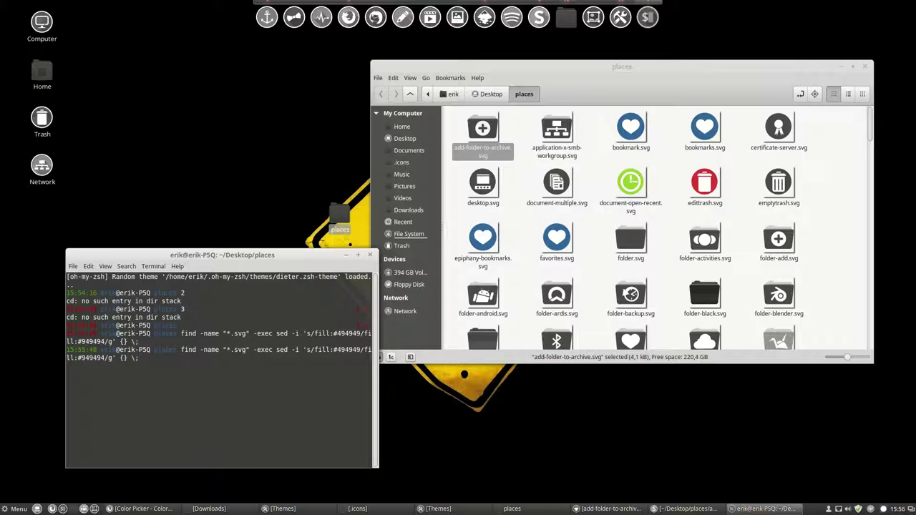
key(Left)
key(Left)
key(Left)
key(Left)
key(Left)
key(Left)
key(Left)
key(Left)
key(Left)
key(Left)
key(Left)
key(BackSpace)
key(BackSpace)
key(BackSpace)
key(BackSpace)
key(BackSpace)
key(BackSpace)
text(494949)
Set the replacement colour in the recalled command to ff0000 and run it
key(Right)
key(Right)
key(Right)
key(Right)
key(Right)
key(Right)
key(Right)
key(Right)
key(Right)
key(Right)
key(Right)
key(Right)
key(BackSpace)
key(BackSpace)
key(BackSpace)
key(BackSpace)
key(BackSpace)
key(BackSpace)
text(ff0000)
key(Return)
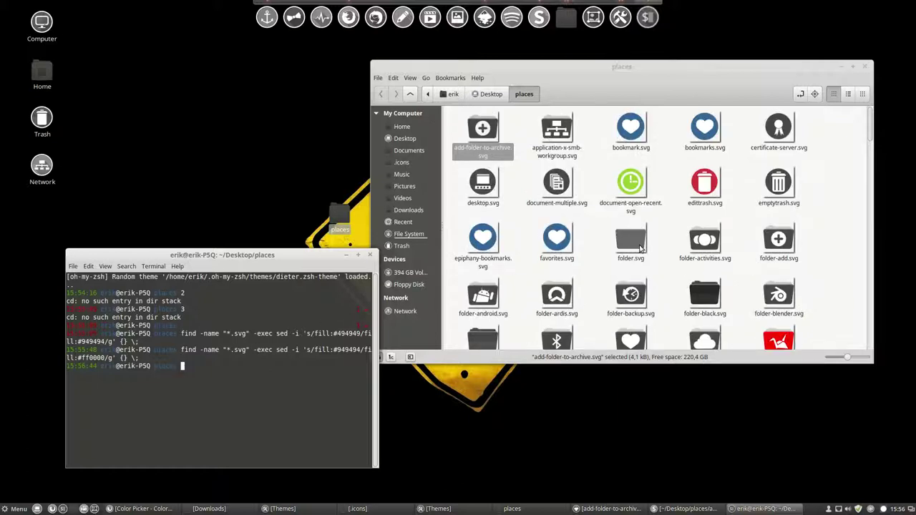
Examine the whole places folder to see which icons took the new red fill
scroll(772, 210, down, 10)
scroll(771, 210, down, 10)
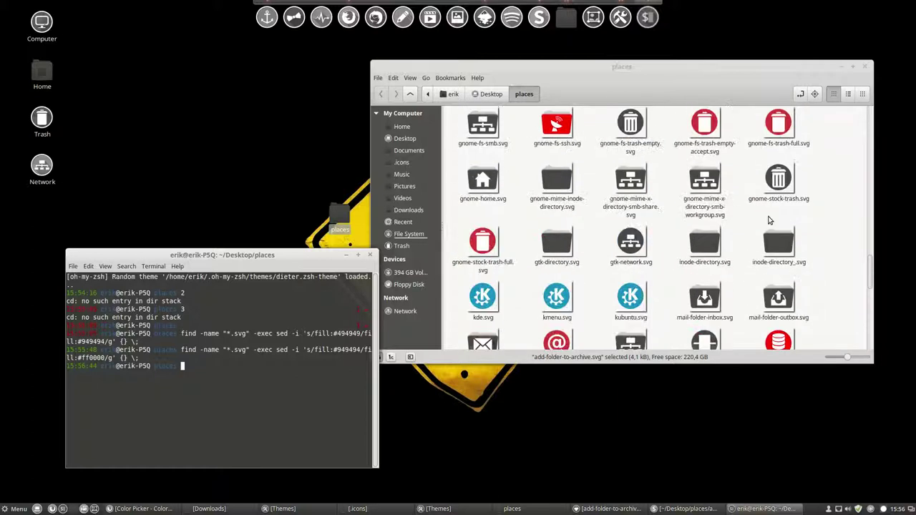
scroll(770, 222, down, 10)
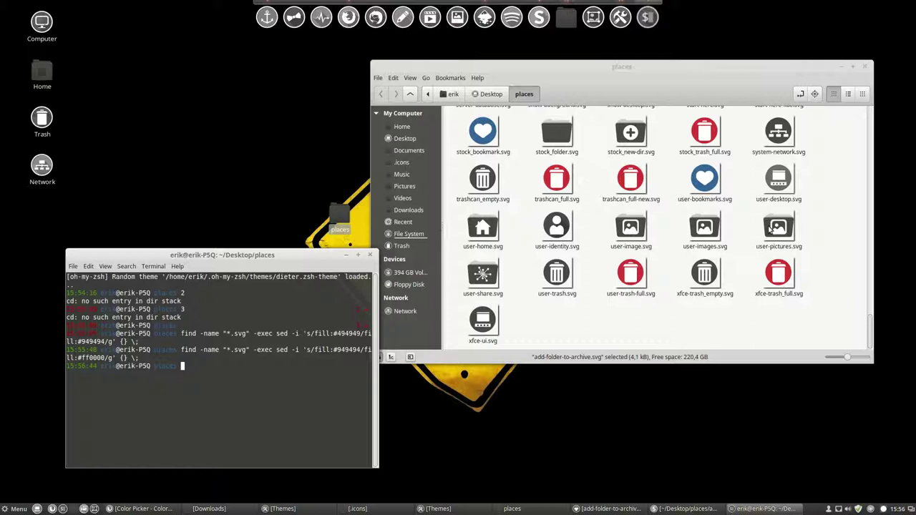
scroll(772, 227, up, 15)
scroll(775, 240, up, 6)
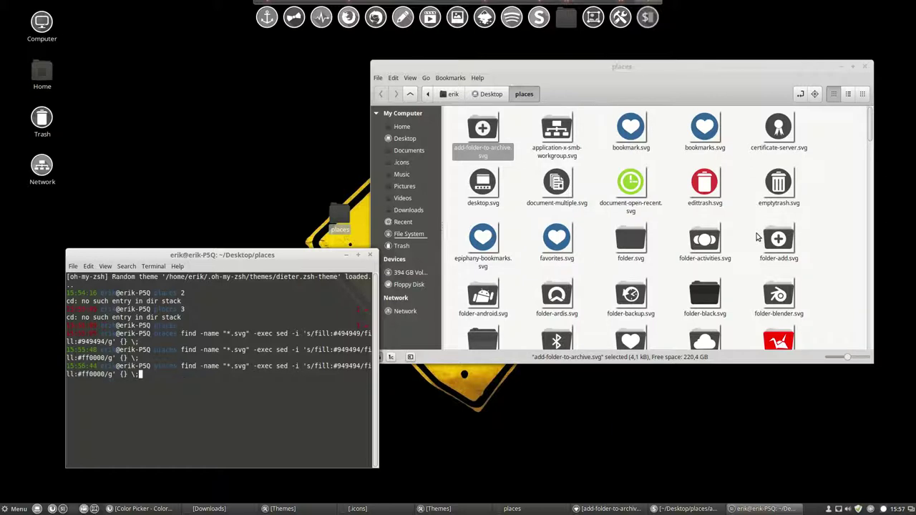
Set the replacement colour in the recalled find command to 949494
key(Left)
key(Left)
key(Left)
key(Left)
key(Left)
key(Left)
key(Left)
key(Left)
key(Left)
key(BackSpace)
key(BackSpace)
key(BackSpace)
key(BackSpace)
key(BackSpace)
key(BackSpace)
text(949494)
Set the search colour in the recalled find command to ff0000 and run it to turn the red fills into 949494
key(Left)
key(Left)
key(Left)
key(Left)
key(Left)
key(Left)
key(Left)
key(Left)
key(Left)
key(Left)
key(Left)
key(Left)
key(Left)
key(Left)
key(Left)
key(Left)
key(Right)
key(Right)
key(Right)
key(BackSpace)
key(BackSpace)
key(BackSpace)
key(BackSpace)
key(BackSpace)
key(BackSpace)
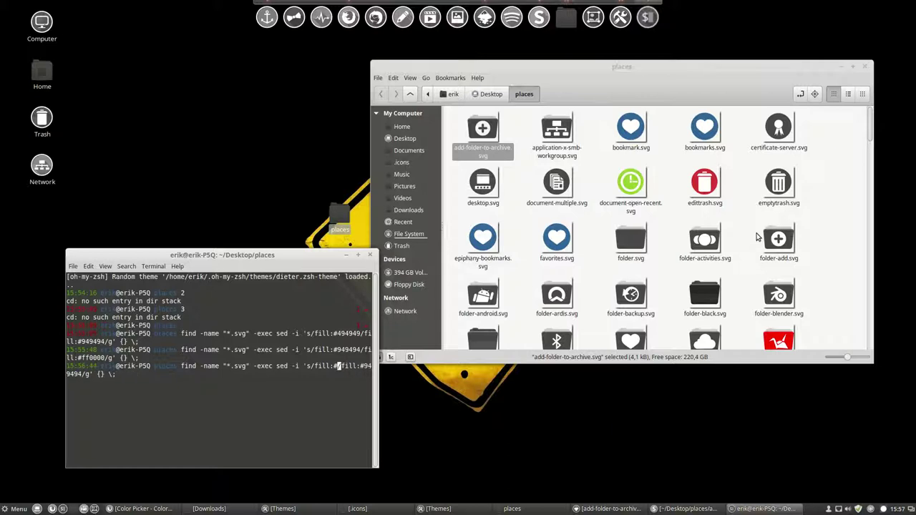
text(ff0000)
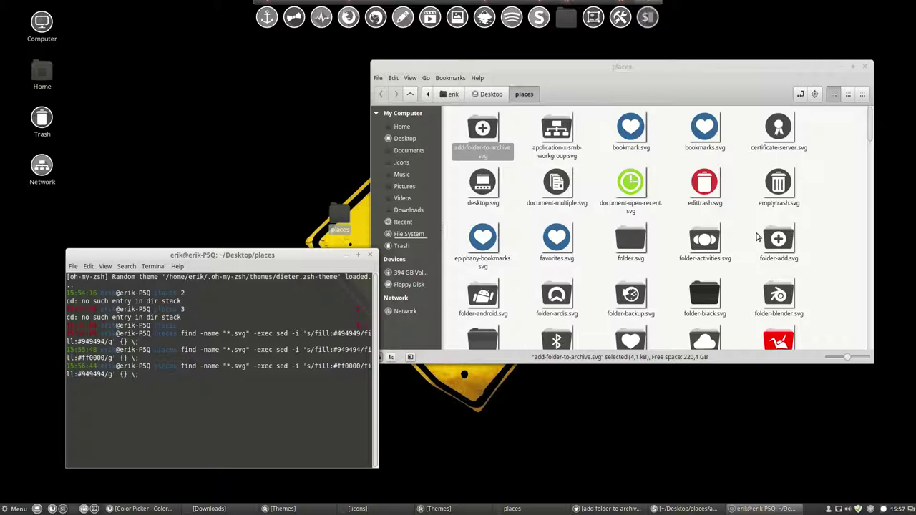
key(Return)
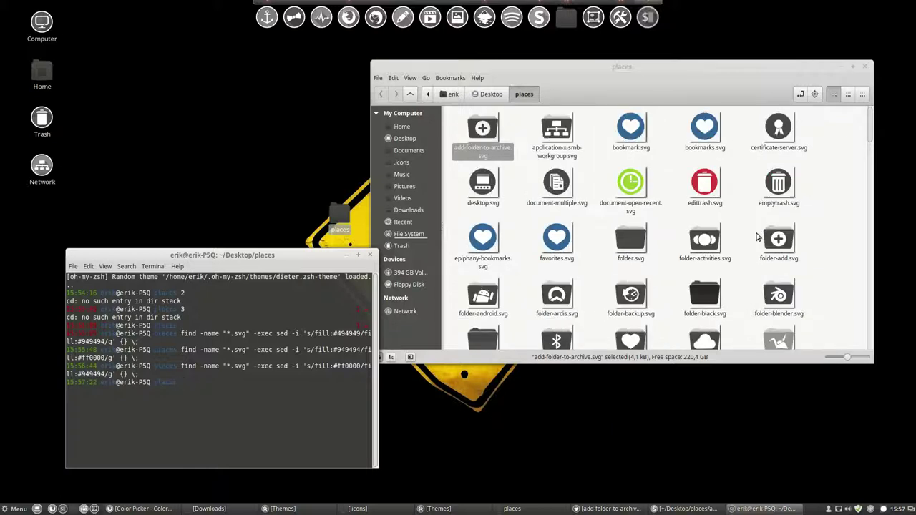
Open add-folder-to-archive.svg from the places folder in Sublime Text and find 494949 in its code
scroll(759, 239, down, 2)
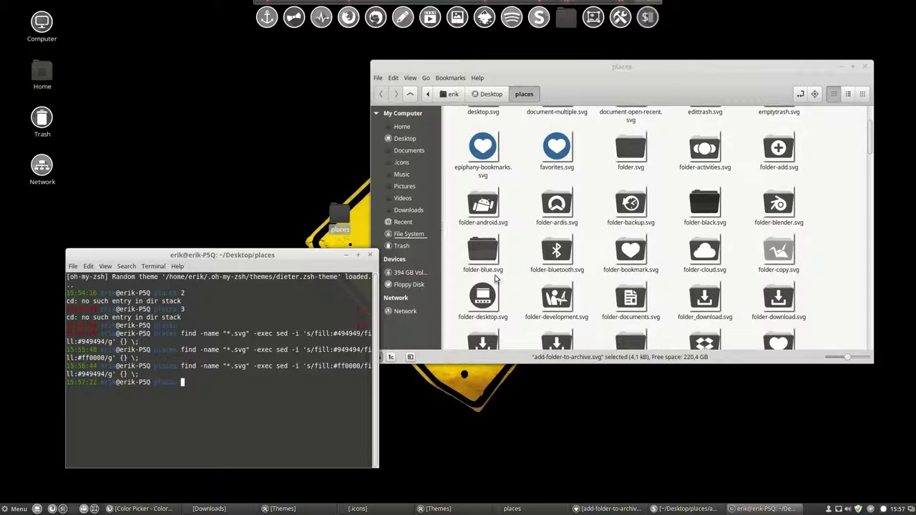
scroll(642, 225, up, 2)
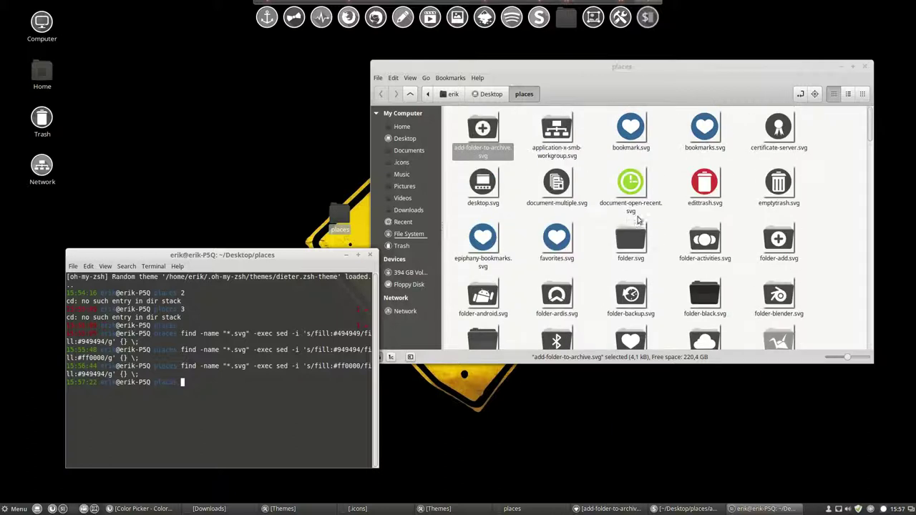
right_click(494, 132)
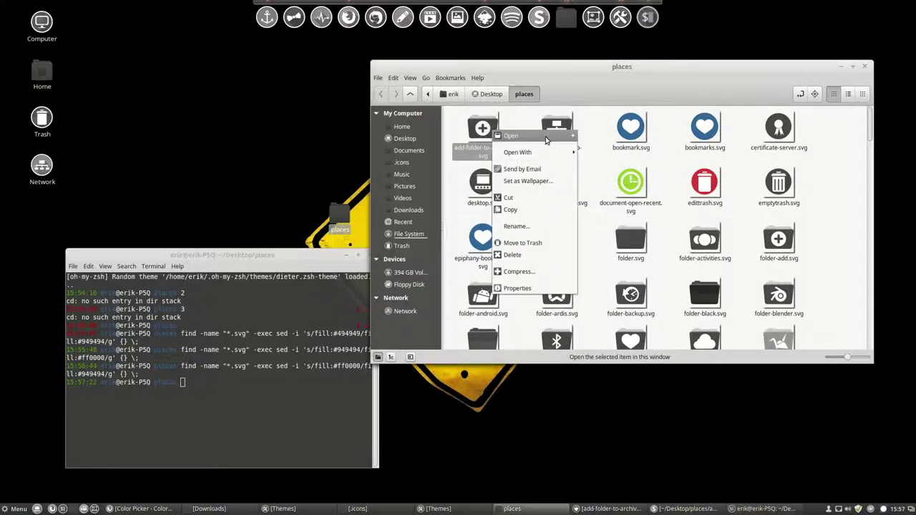
mouse_move(555, 152)
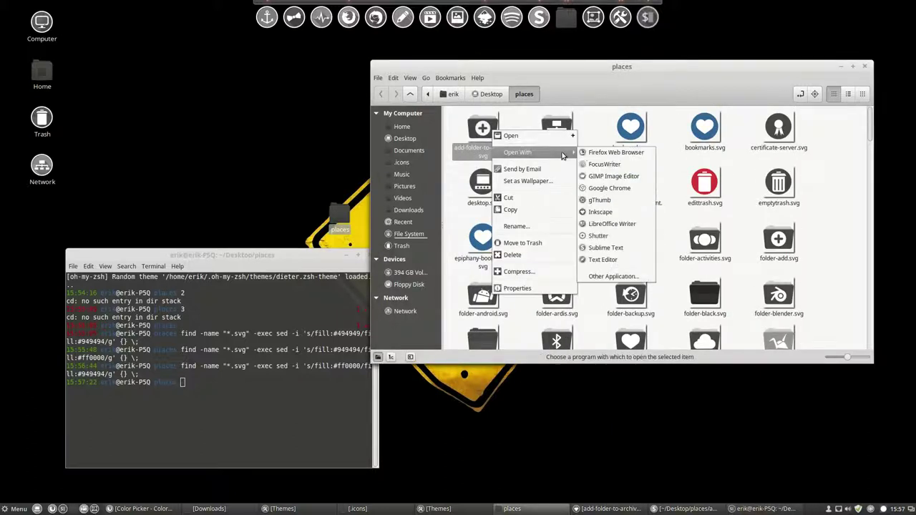
click(607, 247)
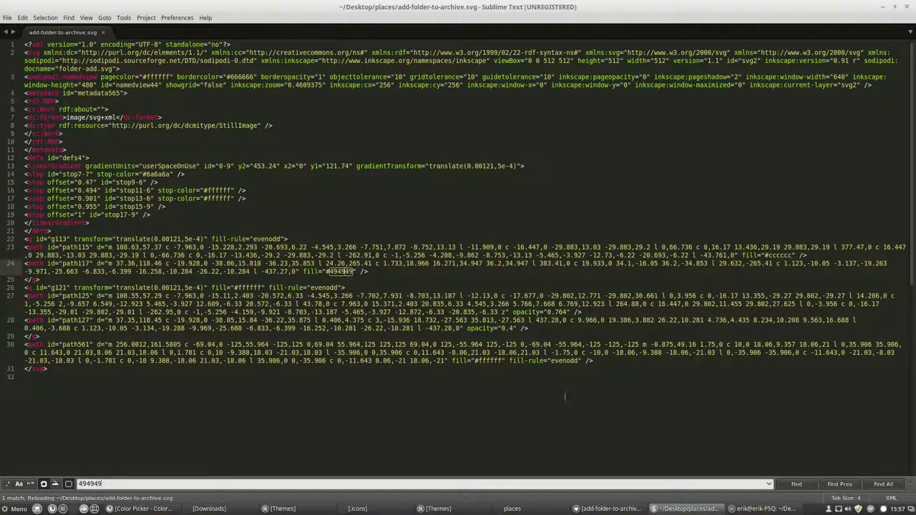
click(796, 485)
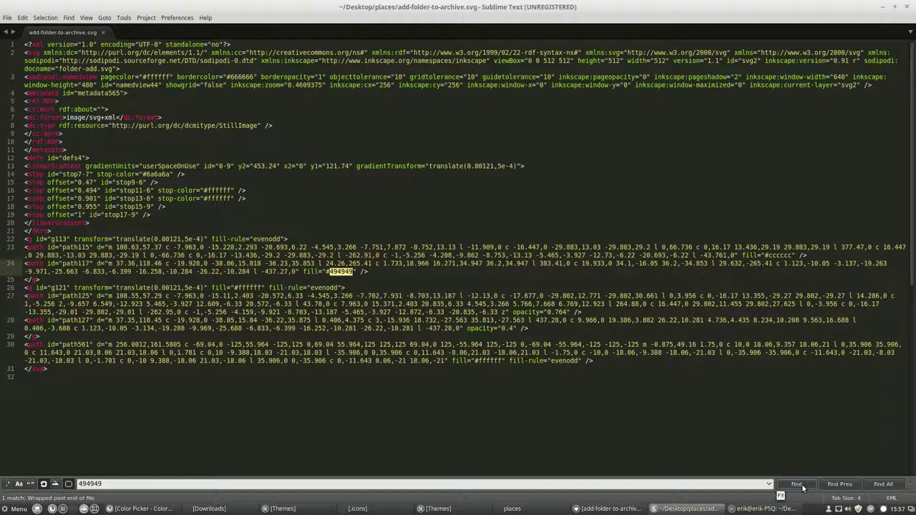
click(802, 488)
click(884, 7)
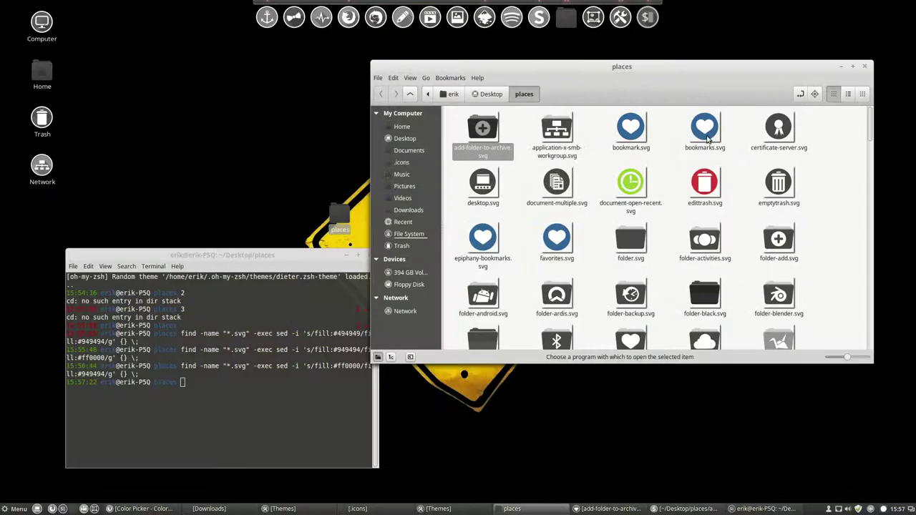
Recall the earlier find command in the terminal that replaces fill:#494949 with fill:#949494
click(305, 380)
key(Up)
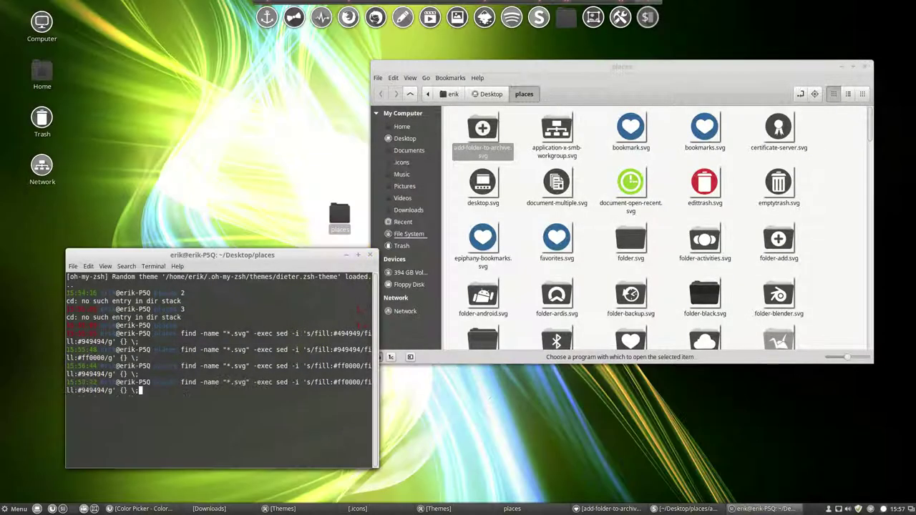
key(Up)
key(Up)
key(Up)
key(Up)
Show the places folder as a detailed list sorted by type and look through the files' modification dates
click(849, 94)
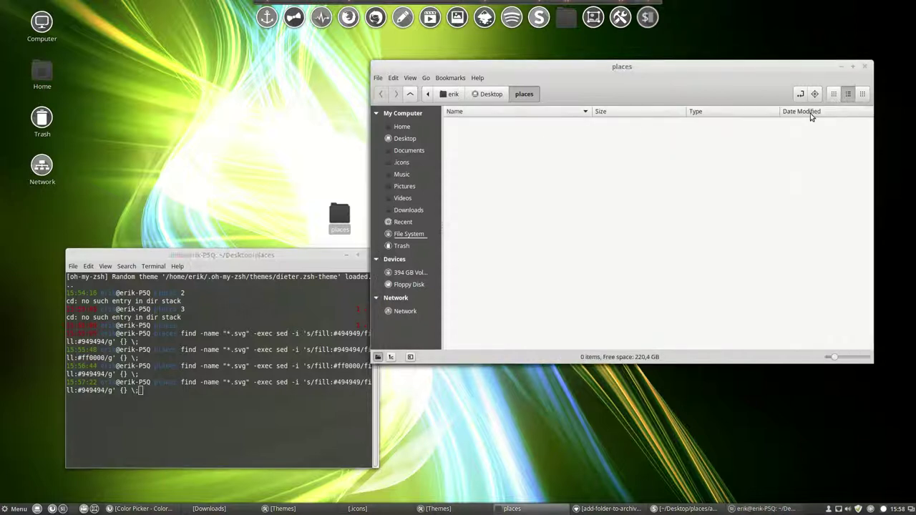
click(704, 114)
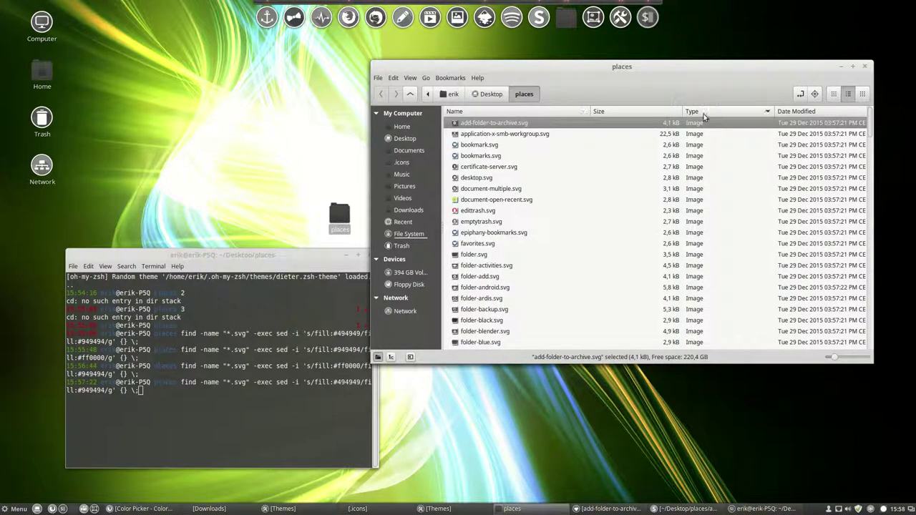
scroll(713, 152, down, 15)
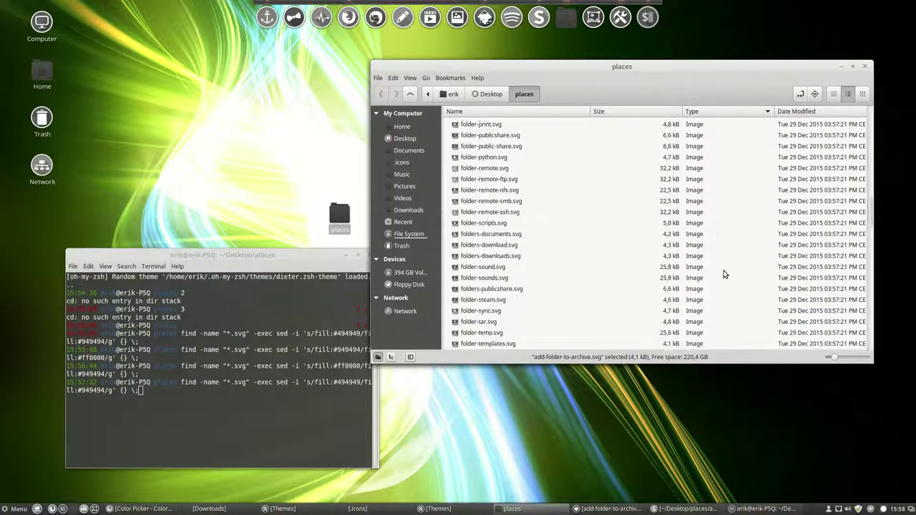
scroll(720, 279, down, 15)
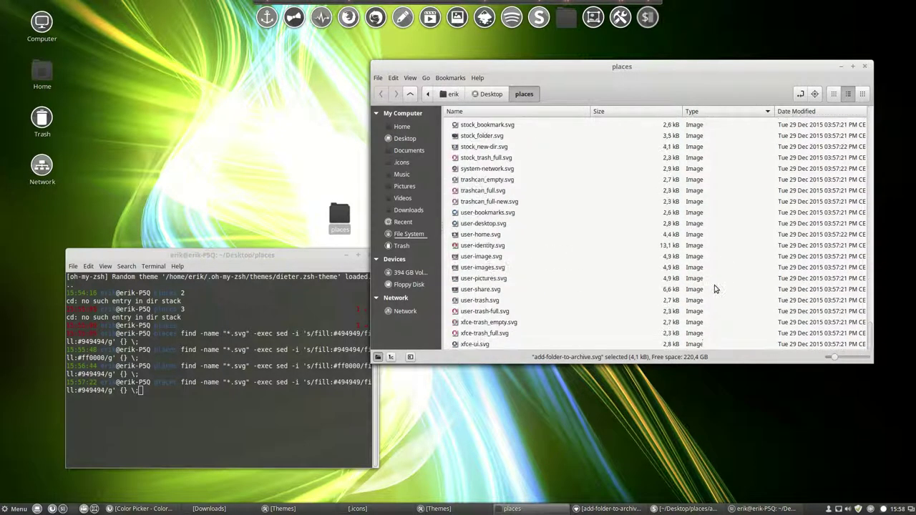
scroll(714, 288, up, 20)
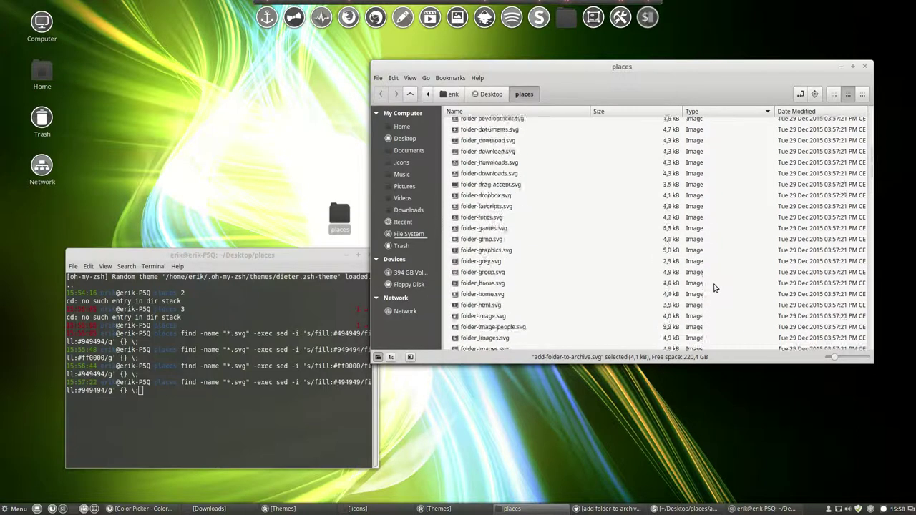
scroll(714, 288, up, 1)
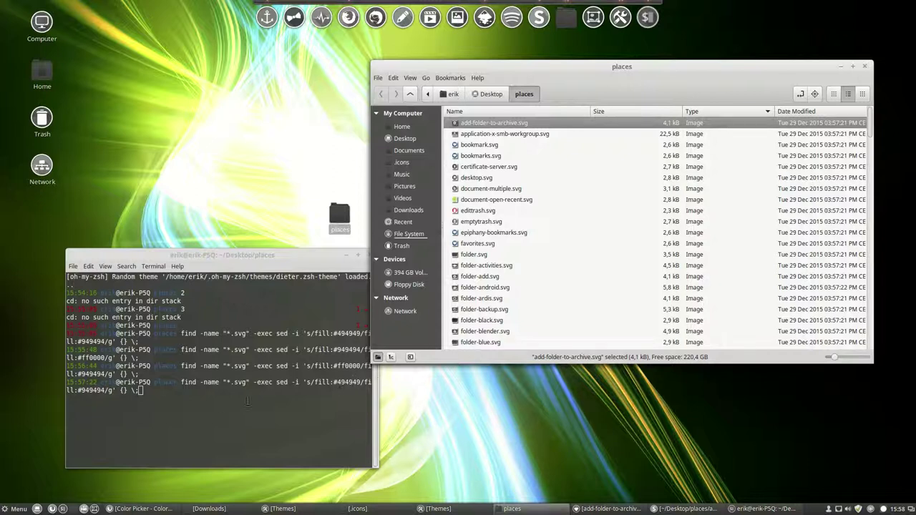
Run the recalled find command that replaces fill:#494949 with fill:#949494 in the SVG files
click(192, 399)
key(Return)
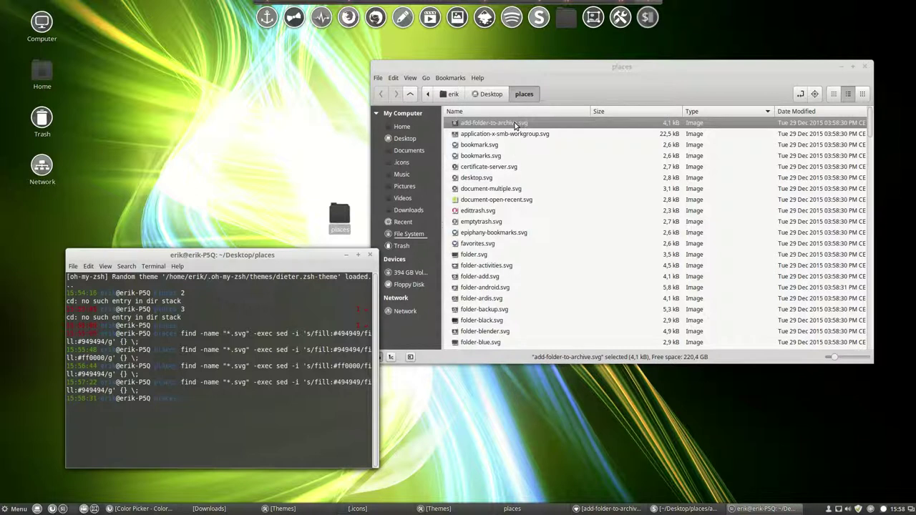
right_click(515, 126)
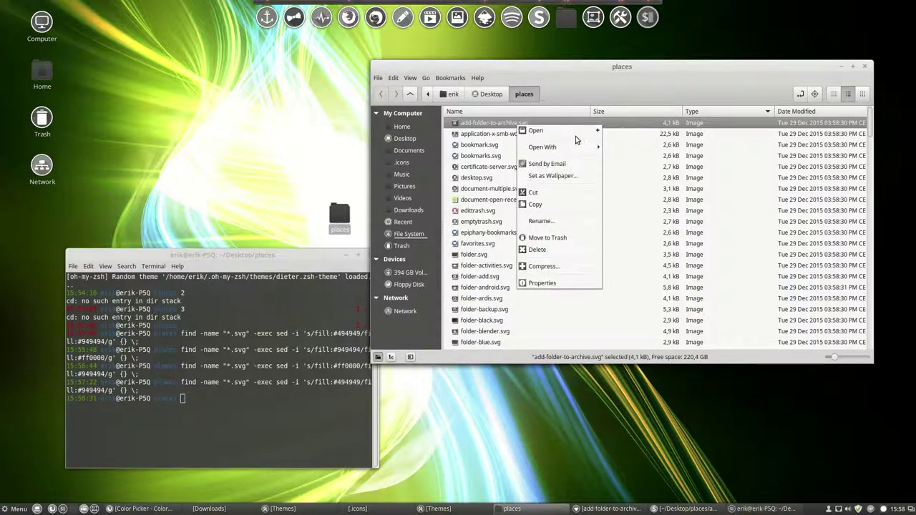
mouse_move(583, 150)
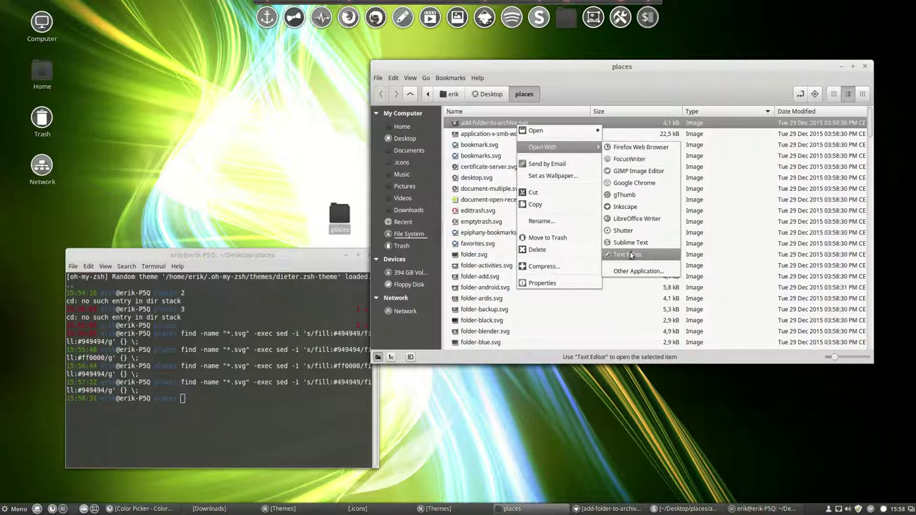
click(636, 172)
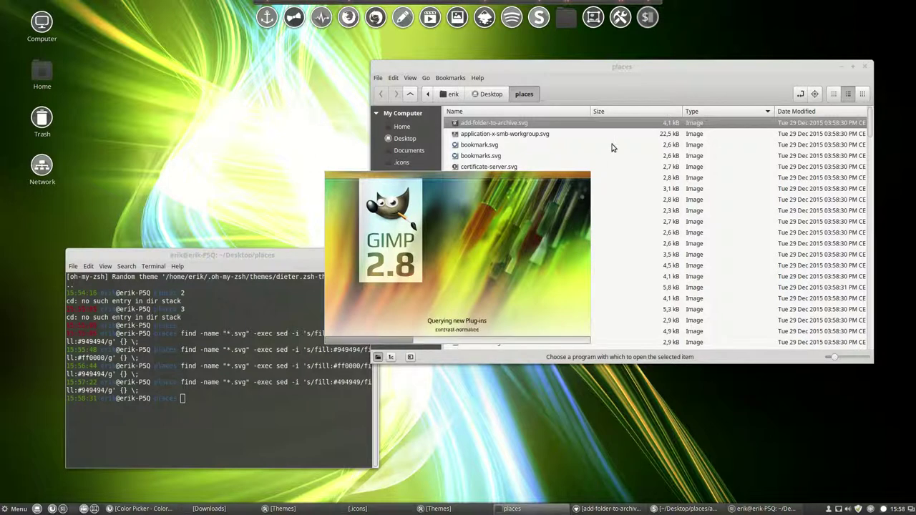
Open add-folder-to-archive.svg in Inkscape, with GIMP closed and the Inkscape window maximised
right_click(508, 129)
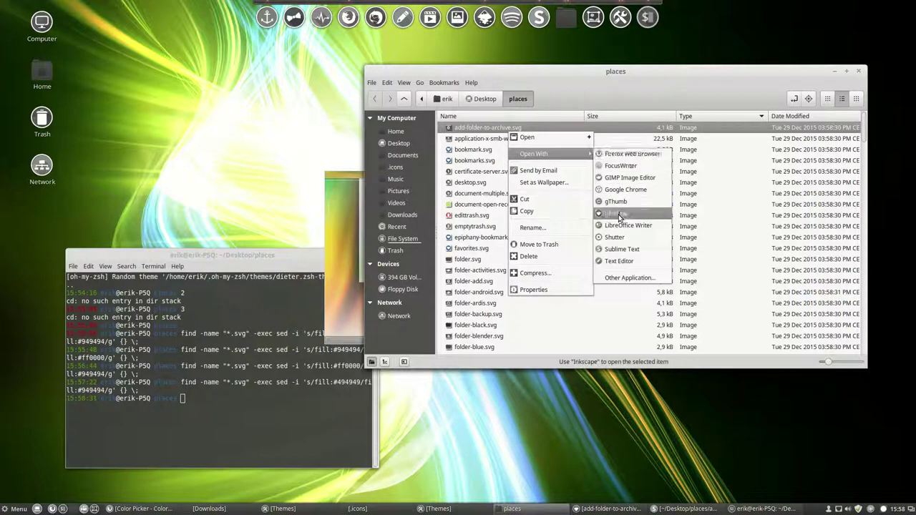
click(616, 259)
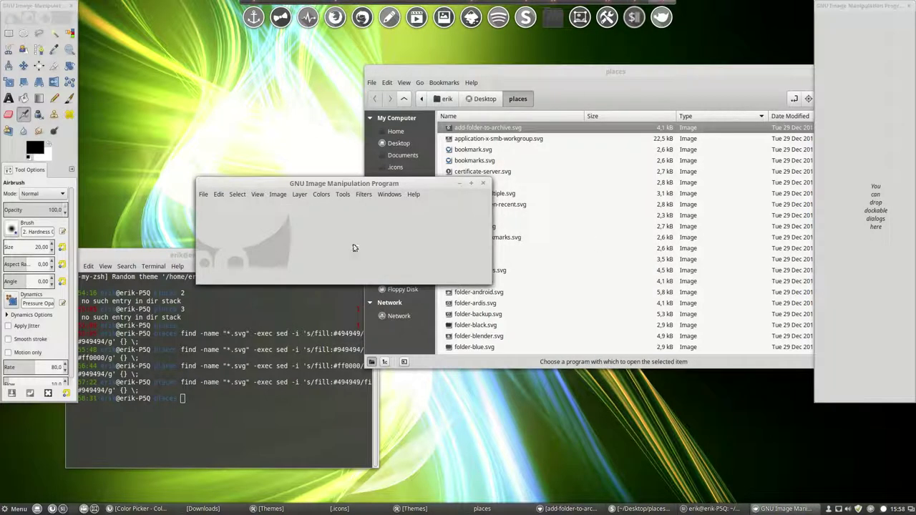
click(206, 198)
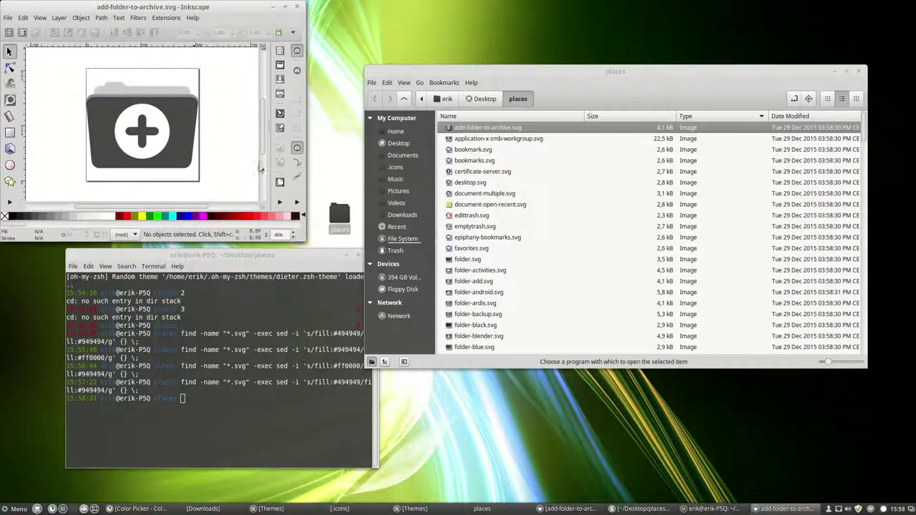
drag(190, 8, 459, 98)
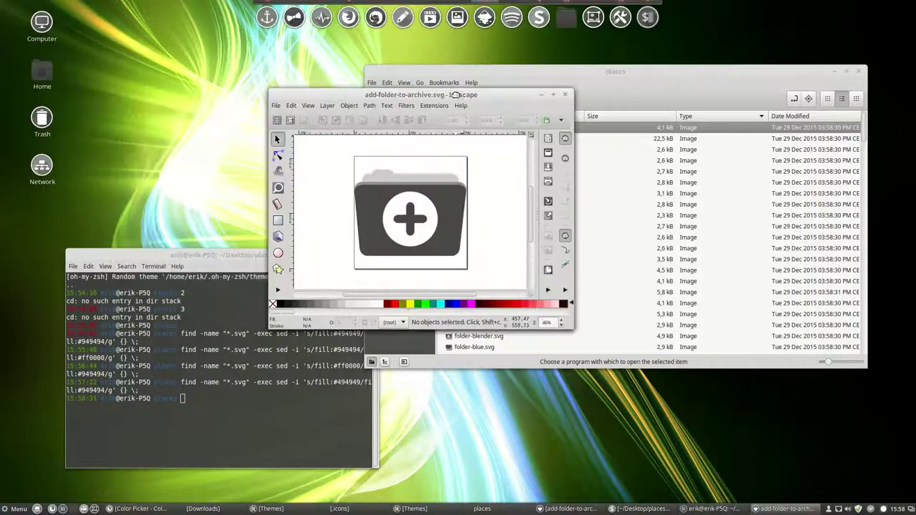
click(449, 210)
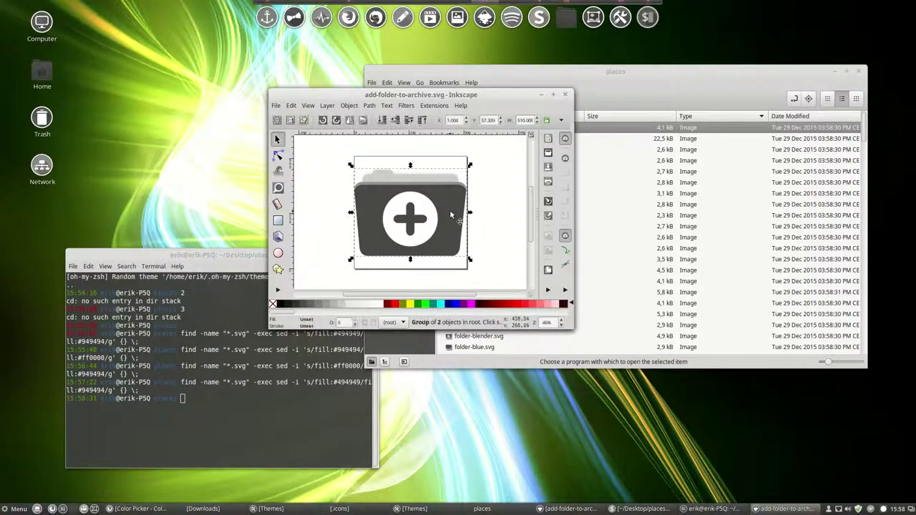
click(552, 94)
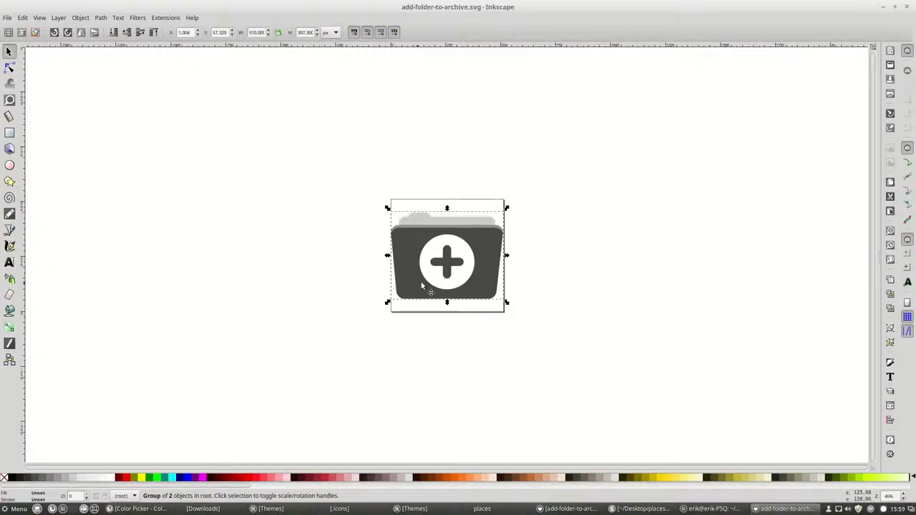
Select the dark folder front inside its group and show its flat fill colour in Fill and Stroke
key(5)
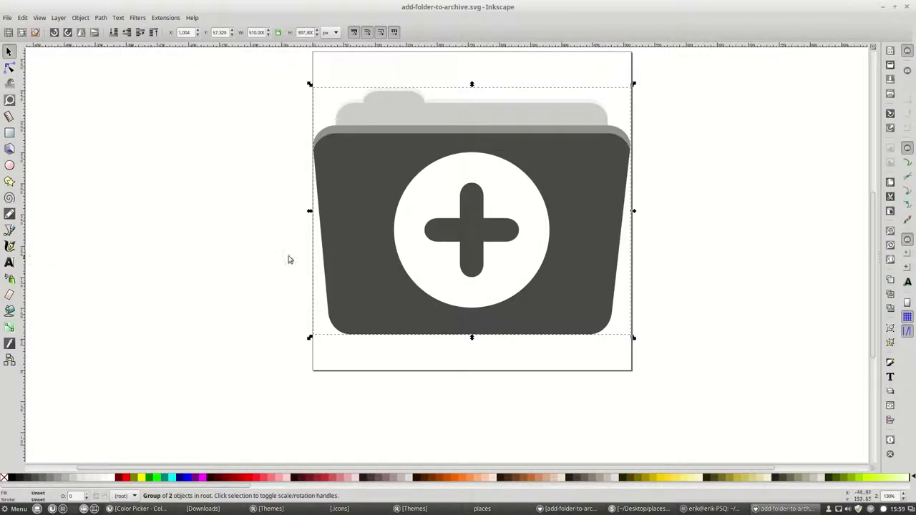
double_click(331, 242)
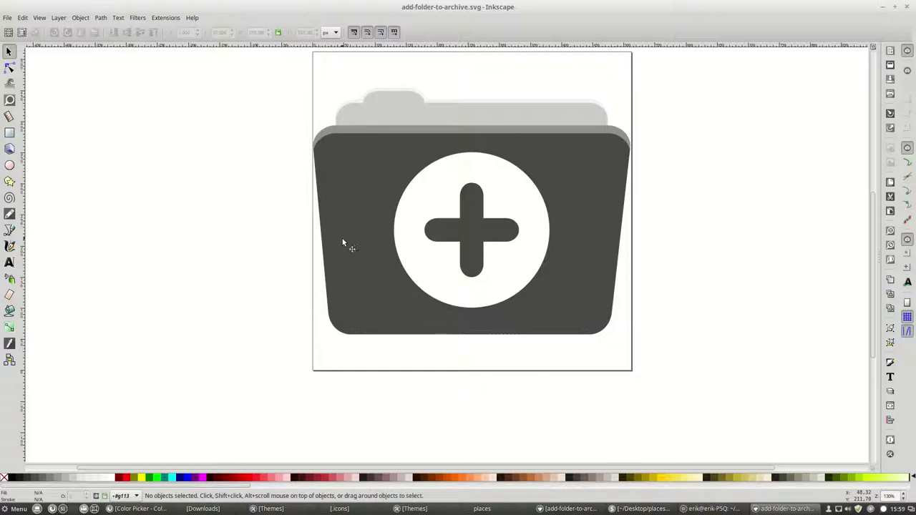
click(348, 223)
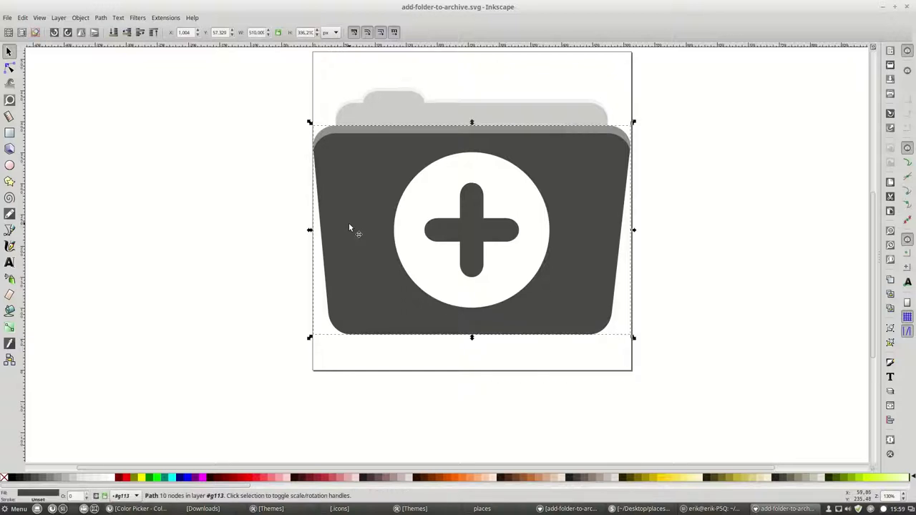
click(34, 496)
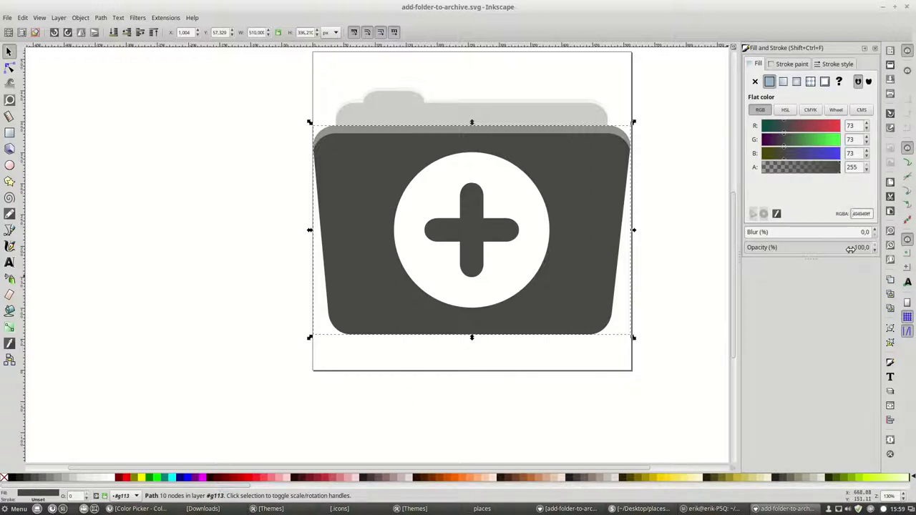
Try a red FF0000 fill on the folder front, undo it, and minimise the Inkscape window
click(123, 479)
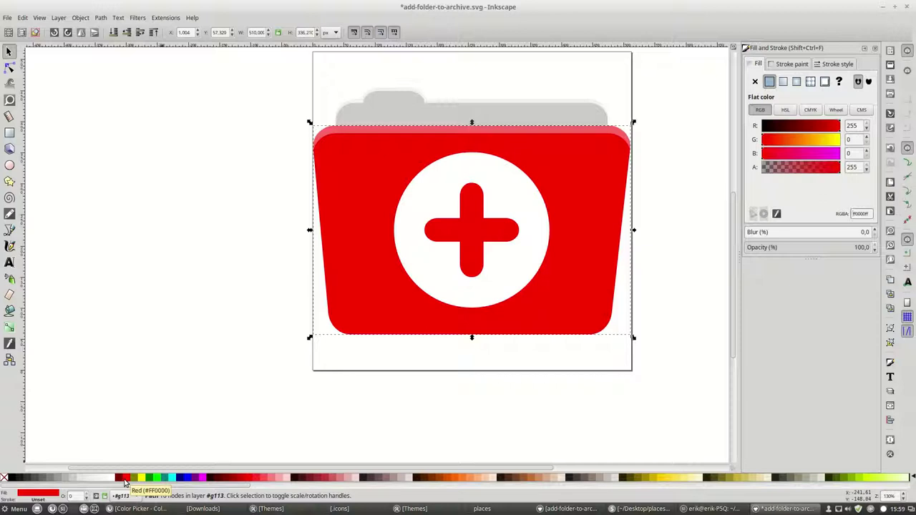
key(ctrl+z)
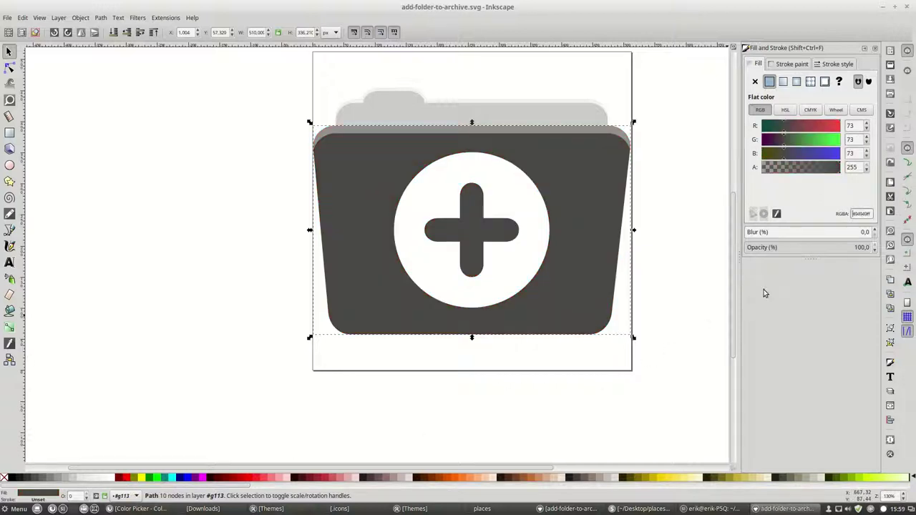
click(884, 7)
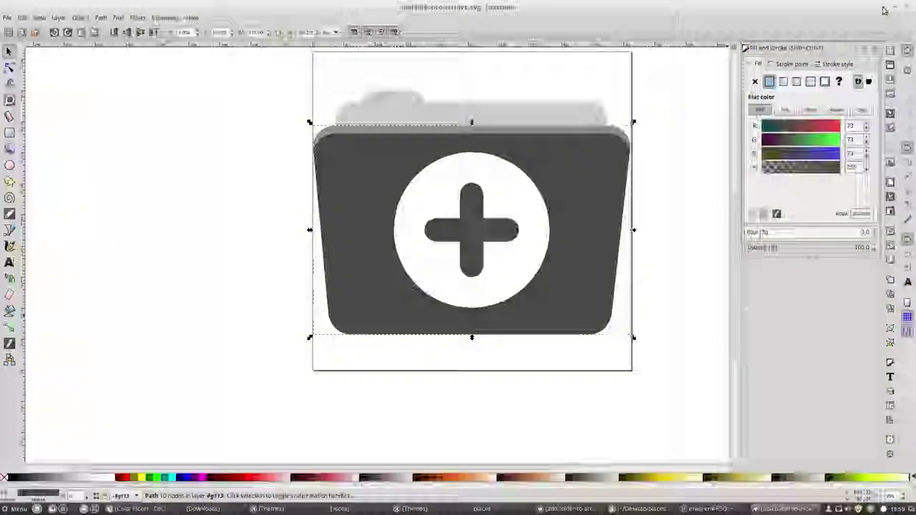
Open add-folder-to-archive.svg in Sublime Text, find 494949 and highlight the fill="#494949" attribute of path117
right_click(510, 130)
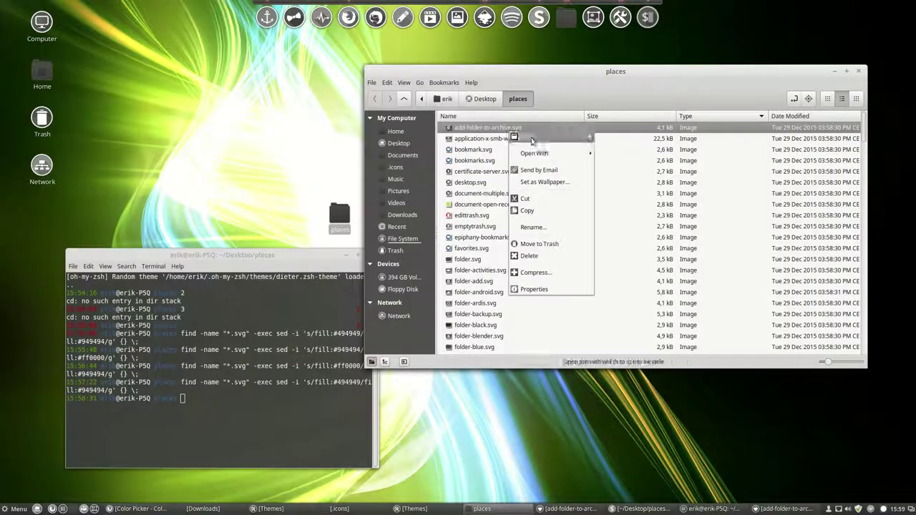
mouse_move(551, 159)
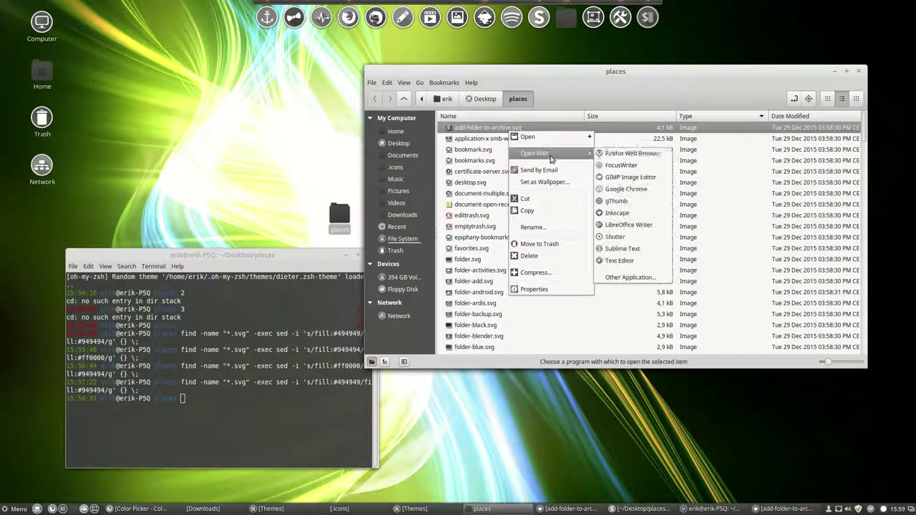
click(630, 249)
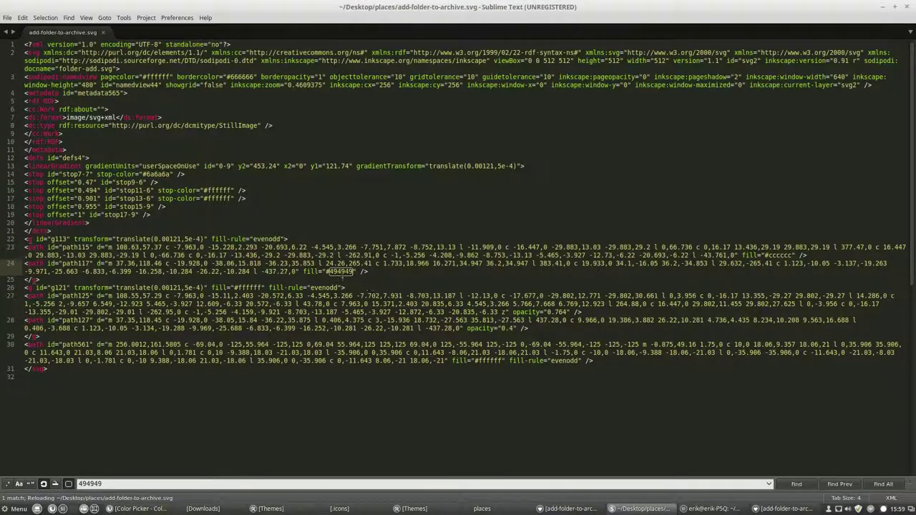
click(796, 484)
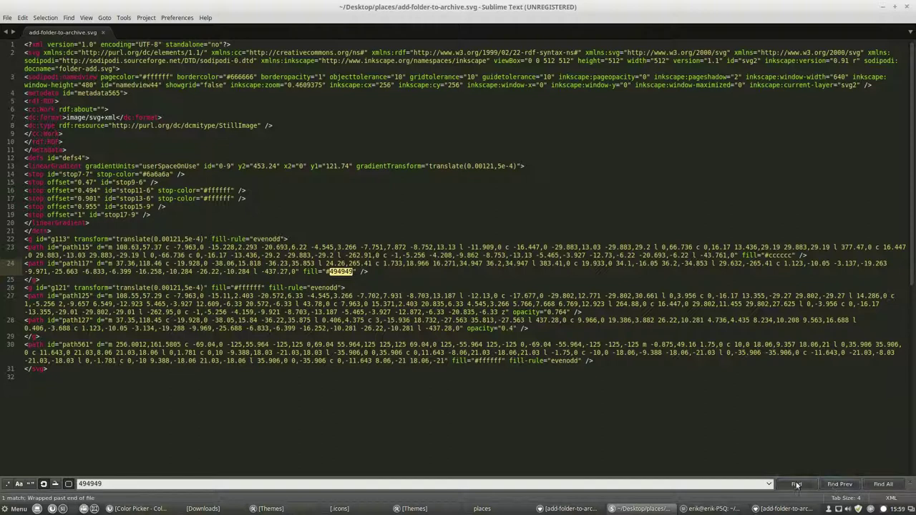
click(357, 272)
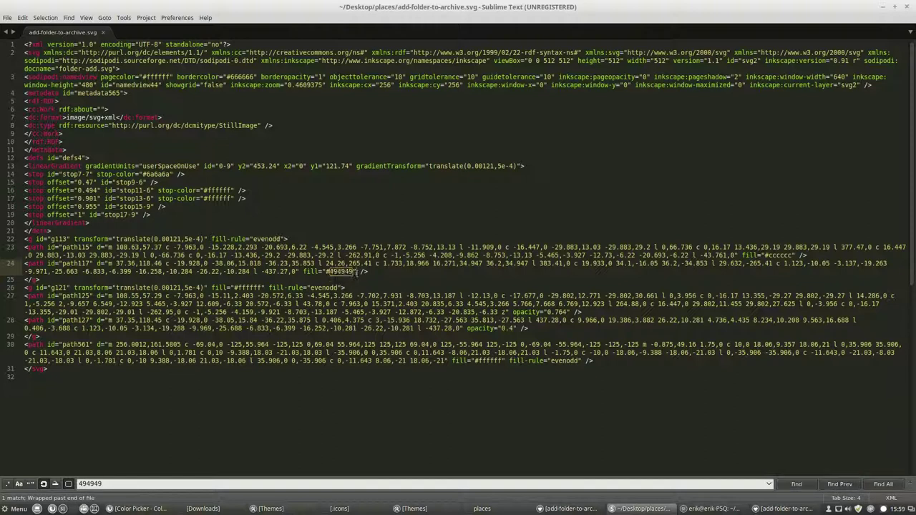
drag(304, 272, 357, 278)
Arrange the Sublime Text and terminal windows side by side, each filling half of the screen
drag(758, 9, 5, 69)
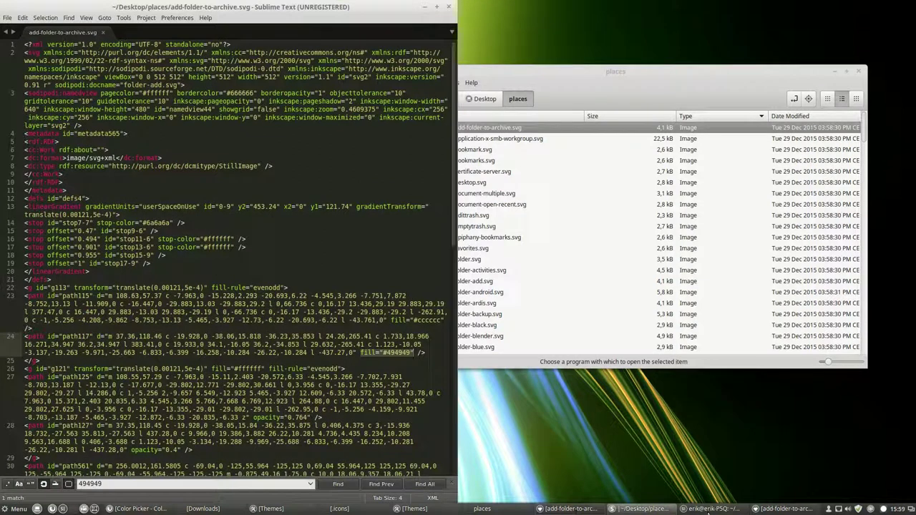
click(708, 510)
drag(315, 254, 714, 287)
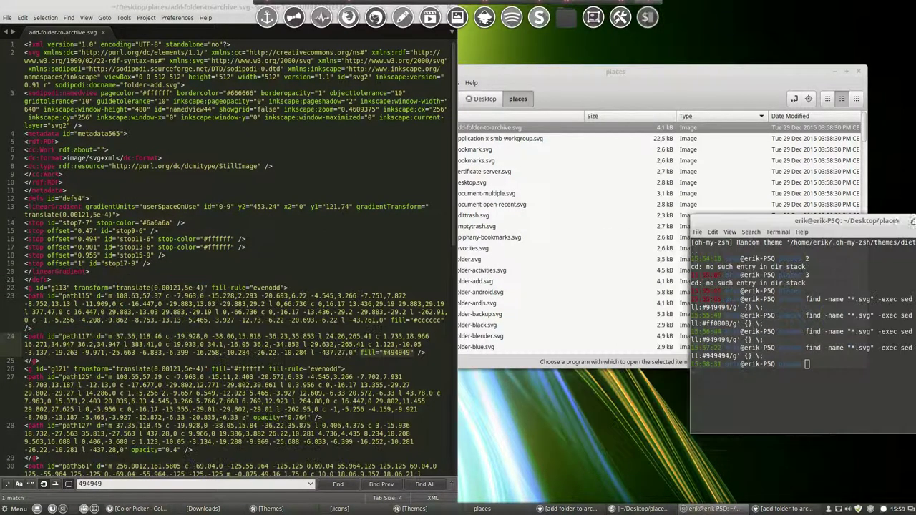
drag(913, 220, 915, 220)
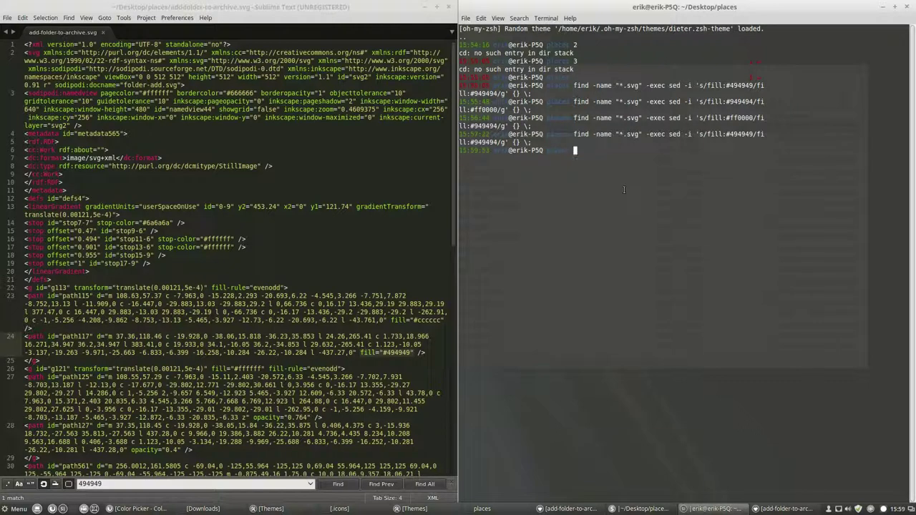
Recall the last find command in the terminal and change its search pattern to fill="#494949", matching the attribute found in the SVG code
key(Up)
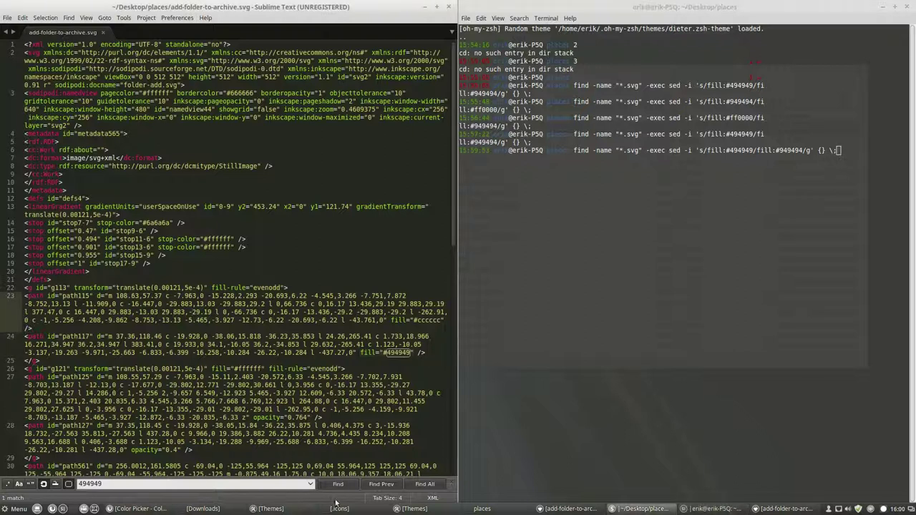
click(338, 485)
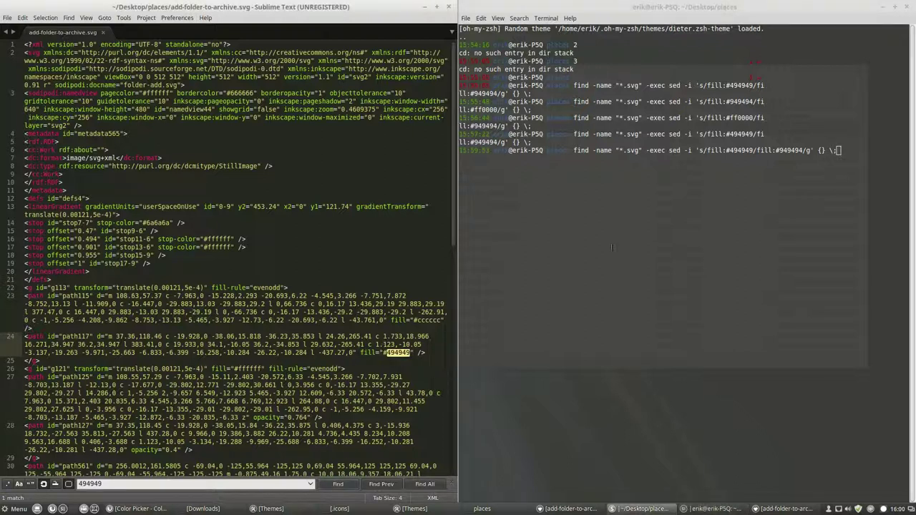
click(725, 152)
key(Left)
key(Left)
key(Left)
key(Left)
key(Left)
key(Left)
key(Left)
key(Left)
key(Left)
key(Left)
key(Left)
key(Left)
key(Left)
key(Left)
key(Left)
key(Left)
key(Left)
key(Left)
key(Left)
key(Left)
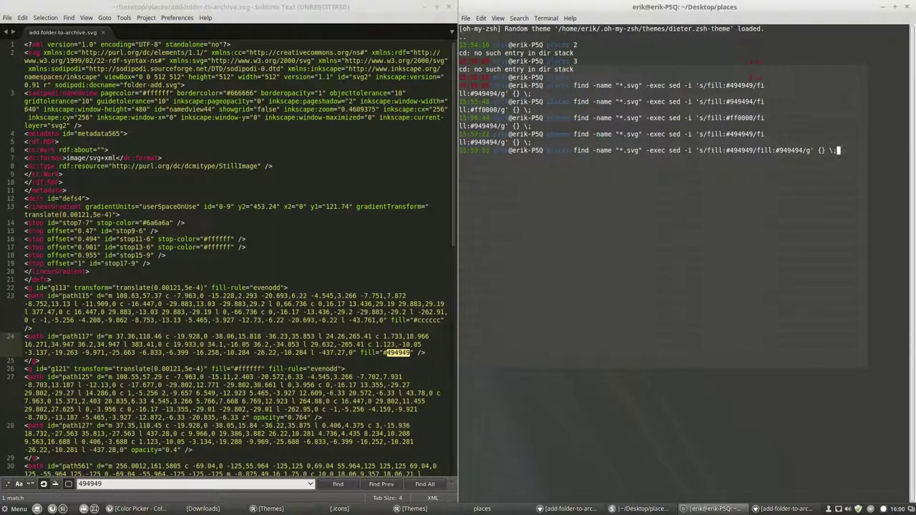
key(Left)
key(Left)
key(Left)
key(Left)
key(Left)
key(BackSpace)
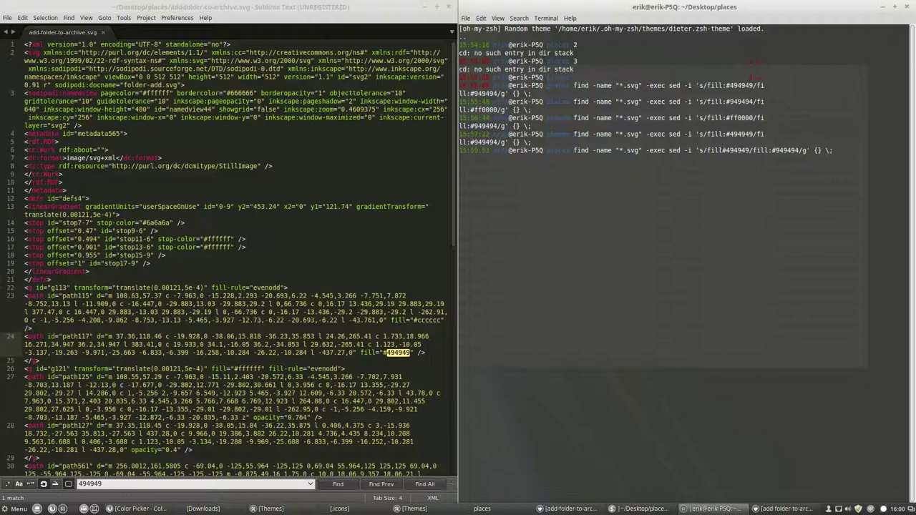
text(=)
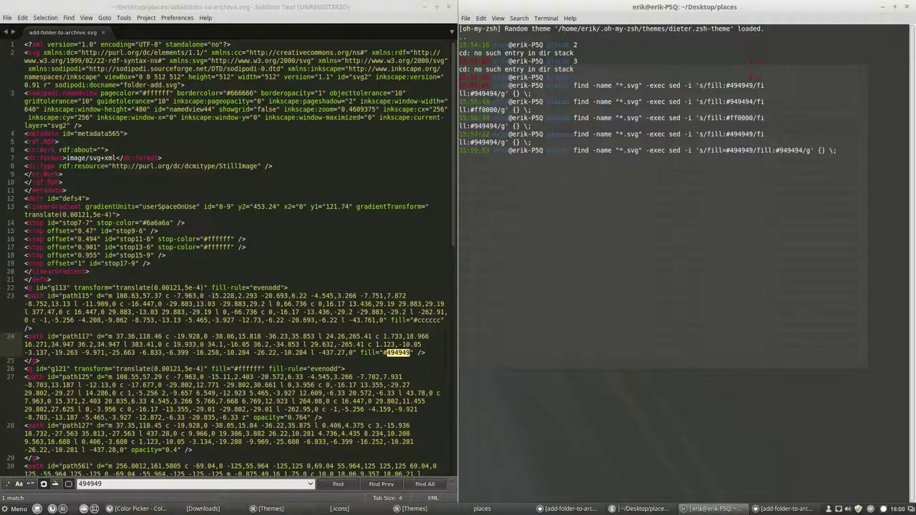
text(")
key(Right)
key(Right)
key(Right)
key(Right)
key(Right)
key(Right)
key(Right)
text(")
Change the command's replacement text to fill="#949494" and run it on the SVG files
key(Right)
key(Right)
key(Right)
key(Right)
key(Right)
key(Right)
key(BackSpace)
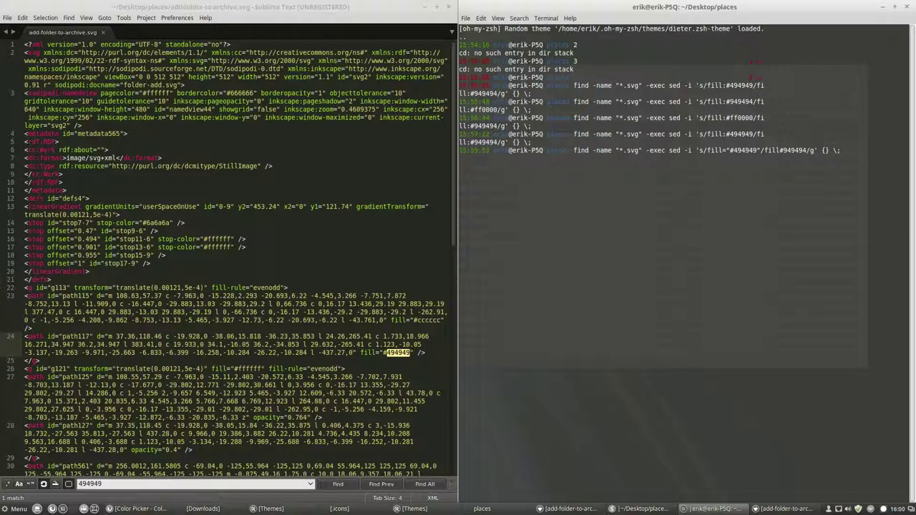
text(=")
key(Right)
key(Right)
key(Right)
key(Right)
key(Right)
key(Right)
key(Right)
text(")
key(Return)
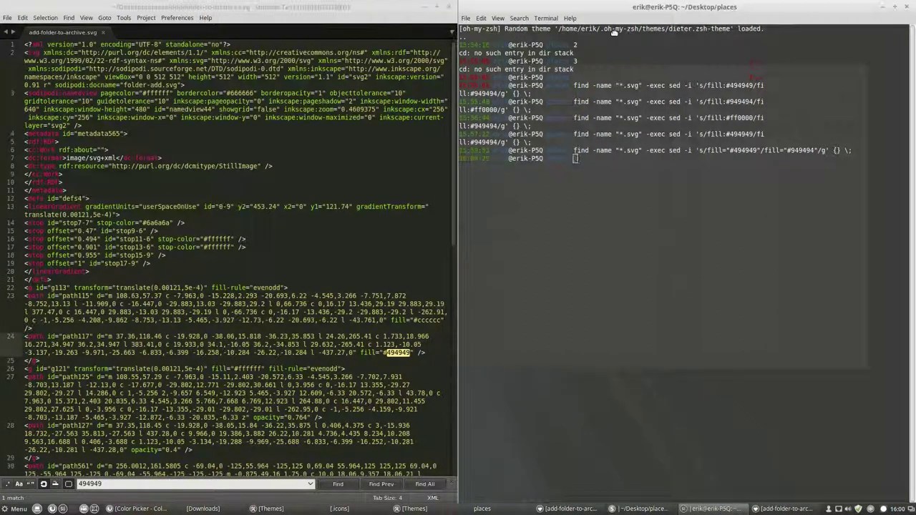
Place the places folder window beside the code, switch it to icon view and look through all the icons' colours
key(super+Down)
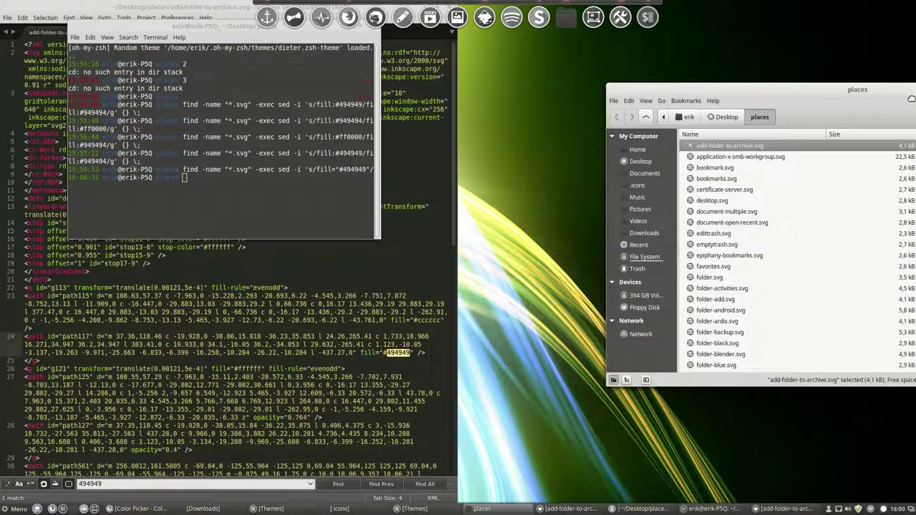
key(super+Right)
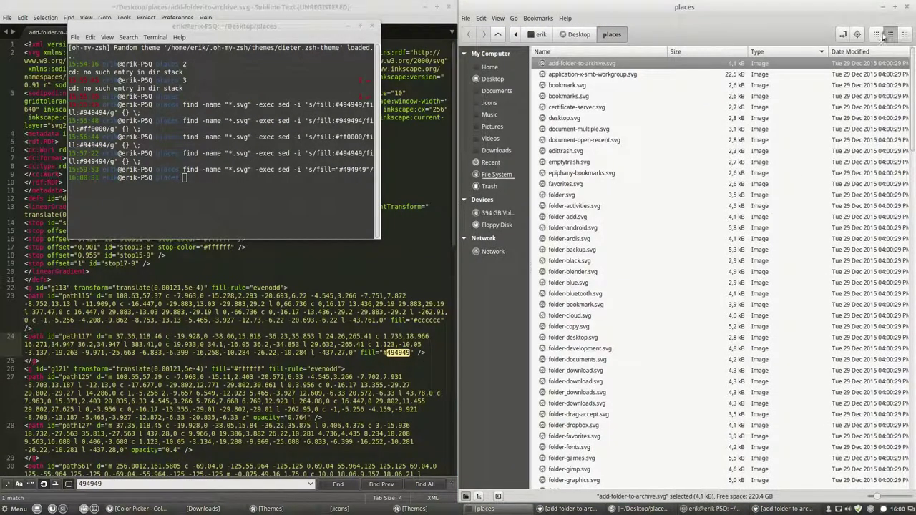
click(877, 34)
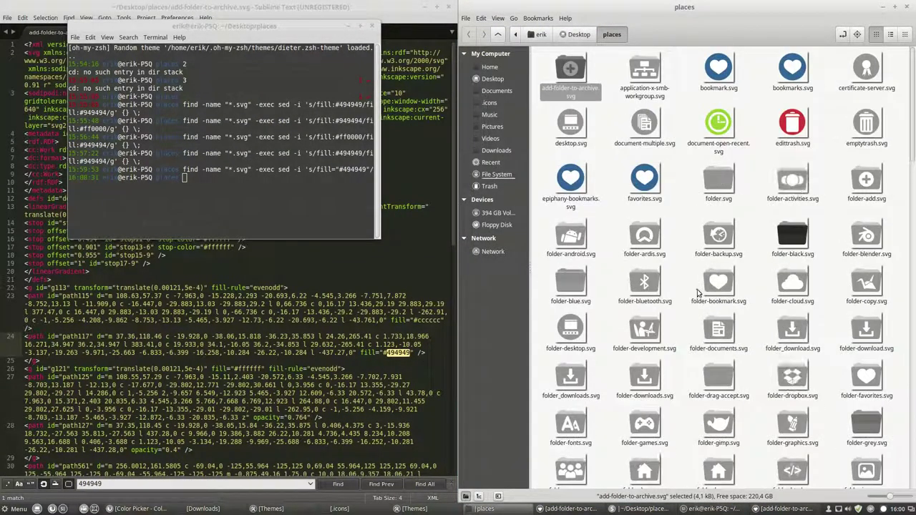
scroll(691, 292, down, 5)
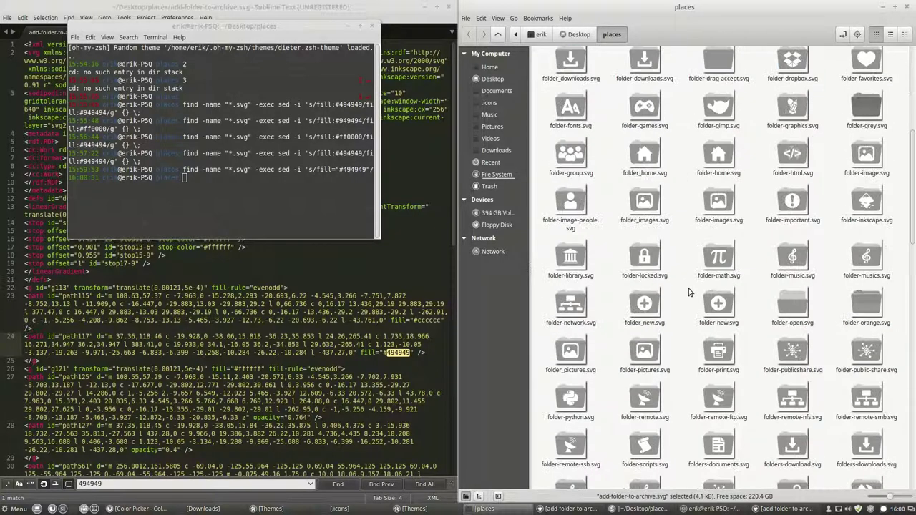
scroll(690, 292, down, 8)
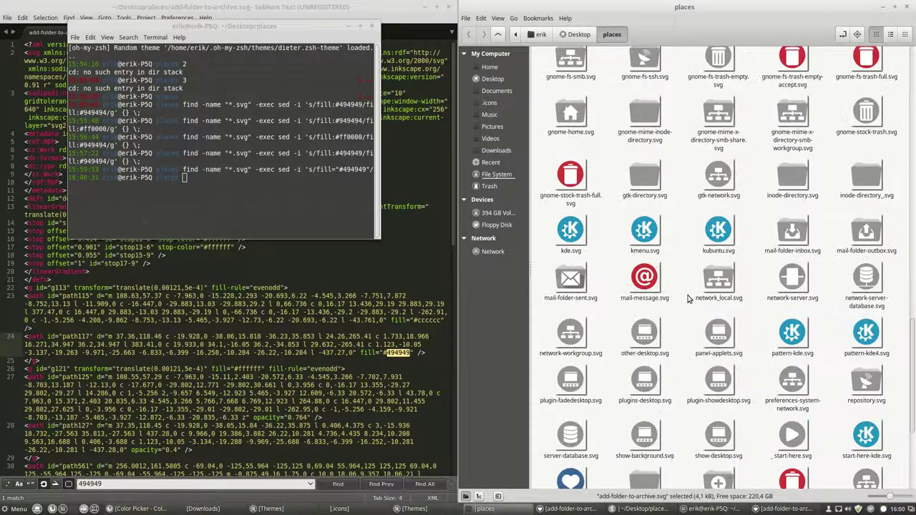
scroll(688, 299, down, 5)
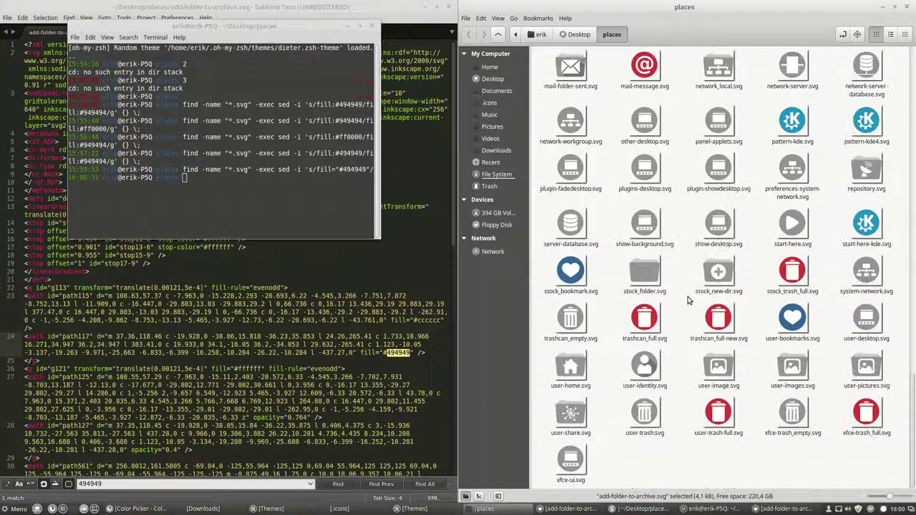
scroll(688, 300, up, 10)
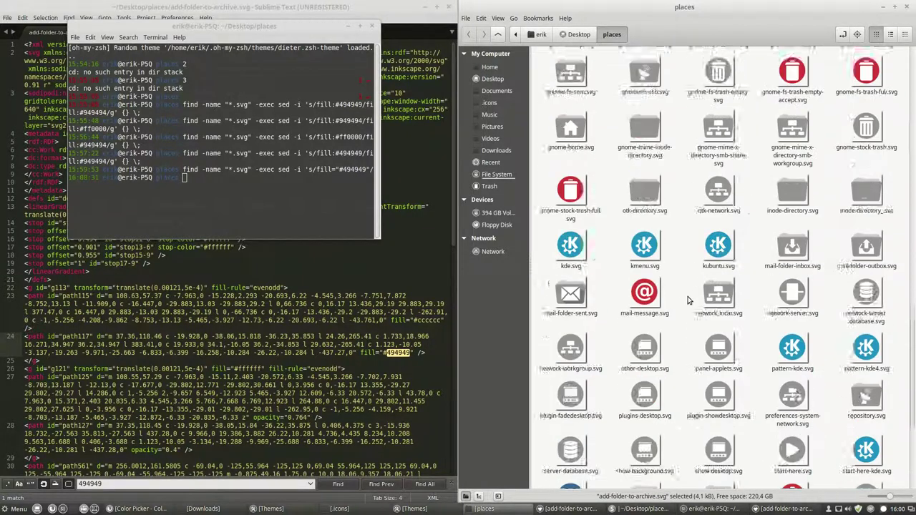
scroll(688, 301, up, 10)
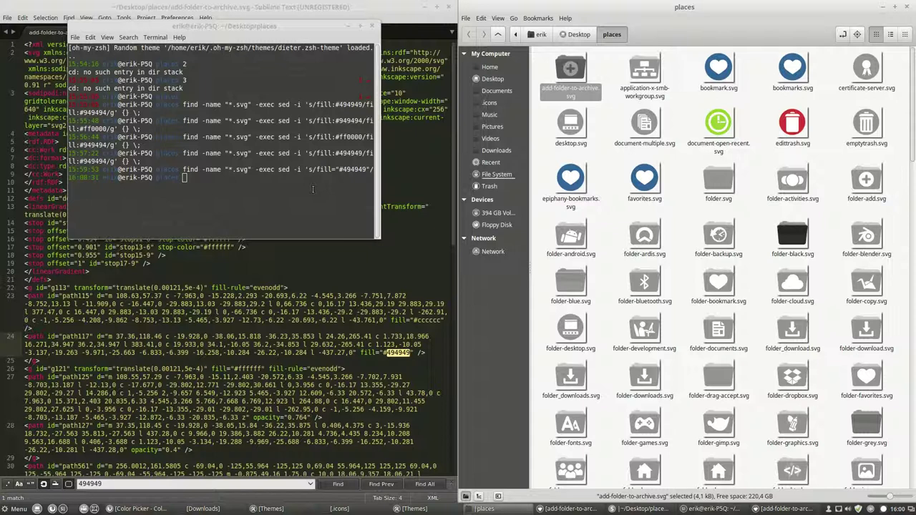
click(883, 509)
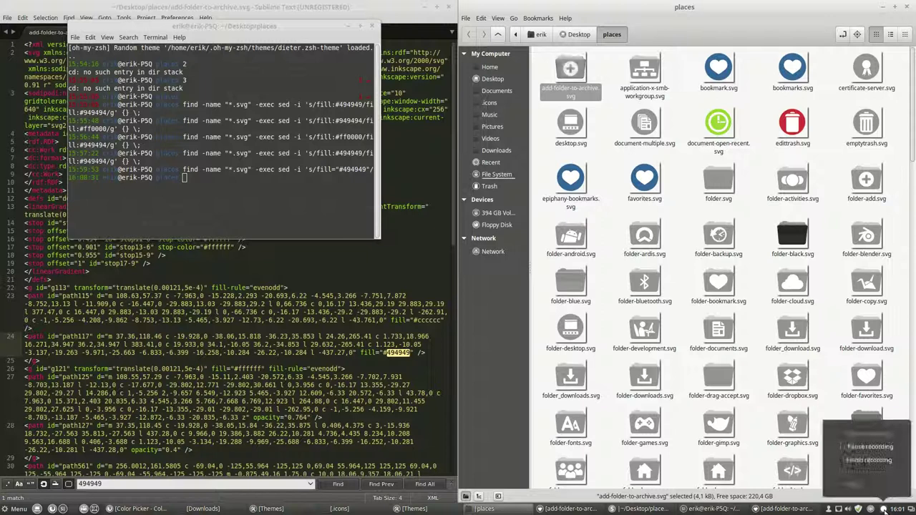